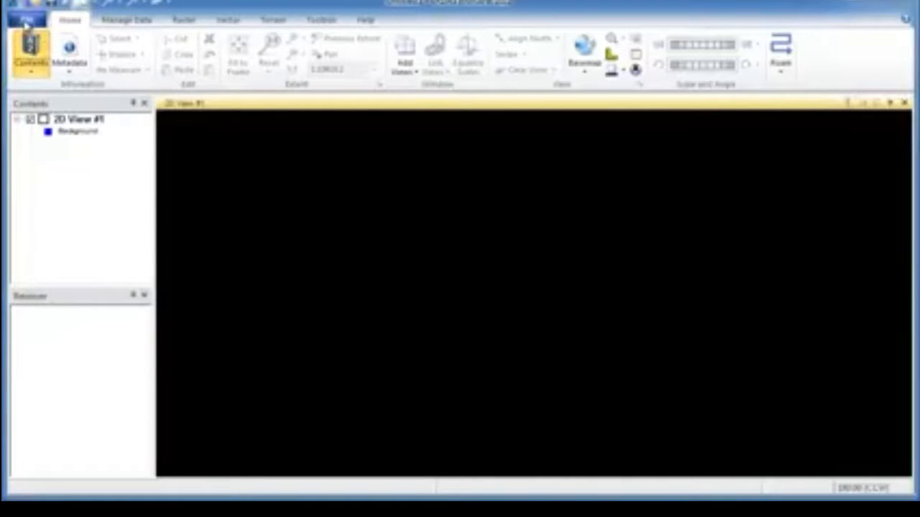
pyautogui.click(26, 22)
pyautogui.moveTo(61, 86)
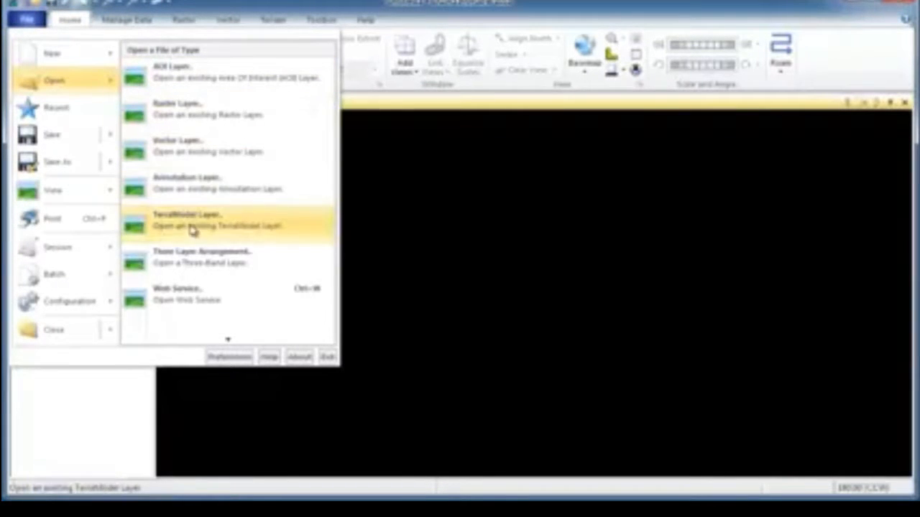
pyautogui.click(224, 16)
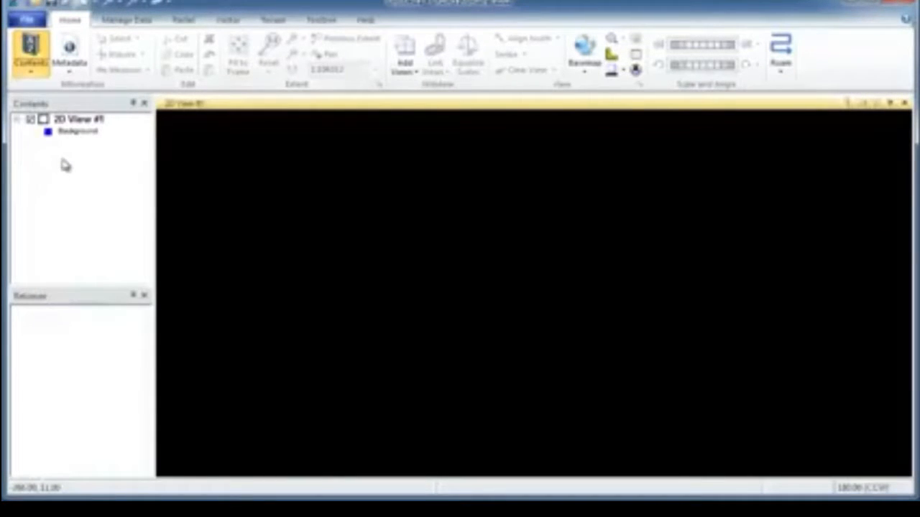
pyautogui.rightClick(79, 119)
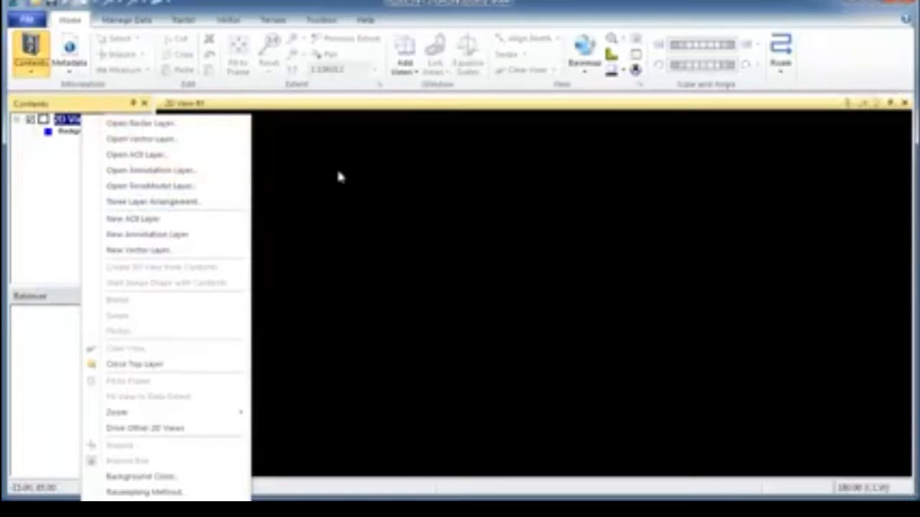
# Open the recently used raster image lanier.img as a layer in 2D View #1
pyautogui.rightClick(385, 168)
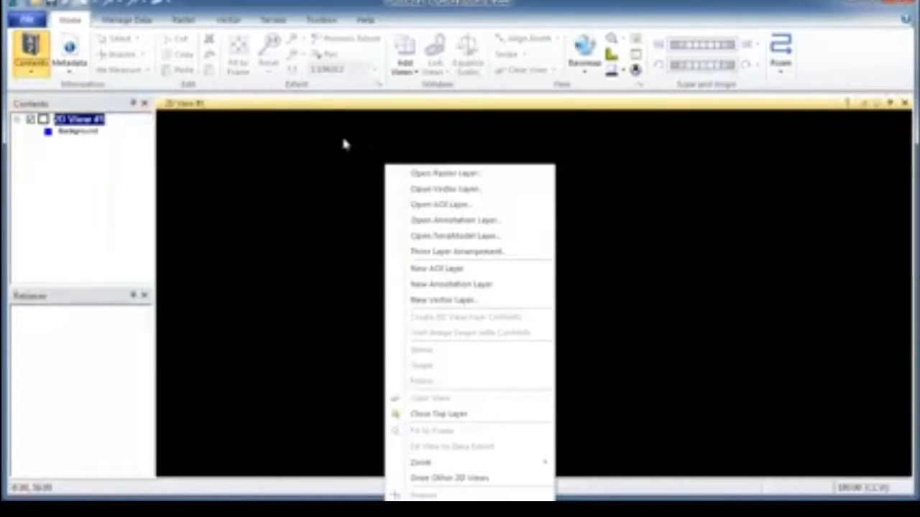
pyautogui.click(425, 177)
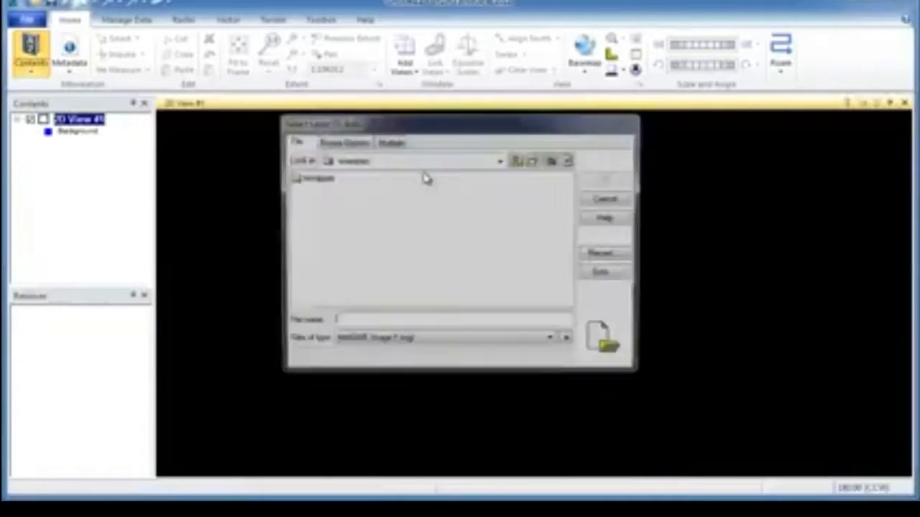
pyautogui.click(605, 257)
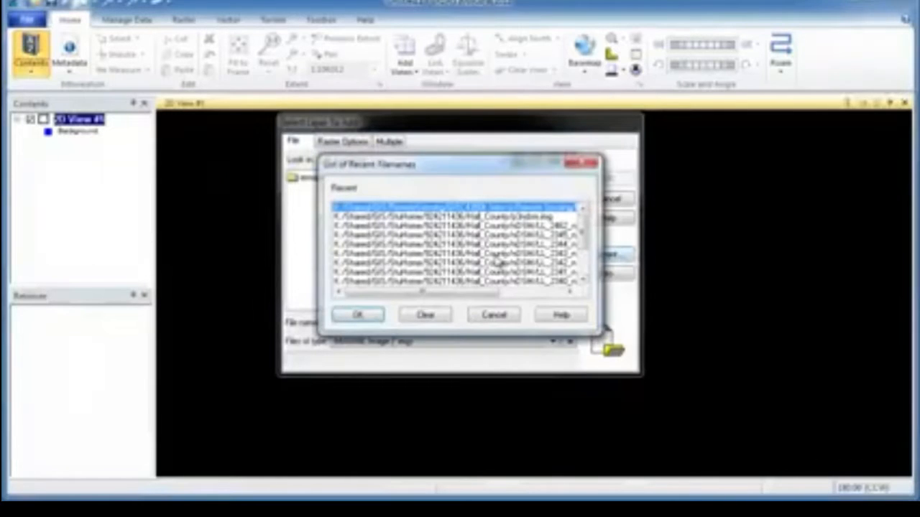
pyautogui.click(363, 312)
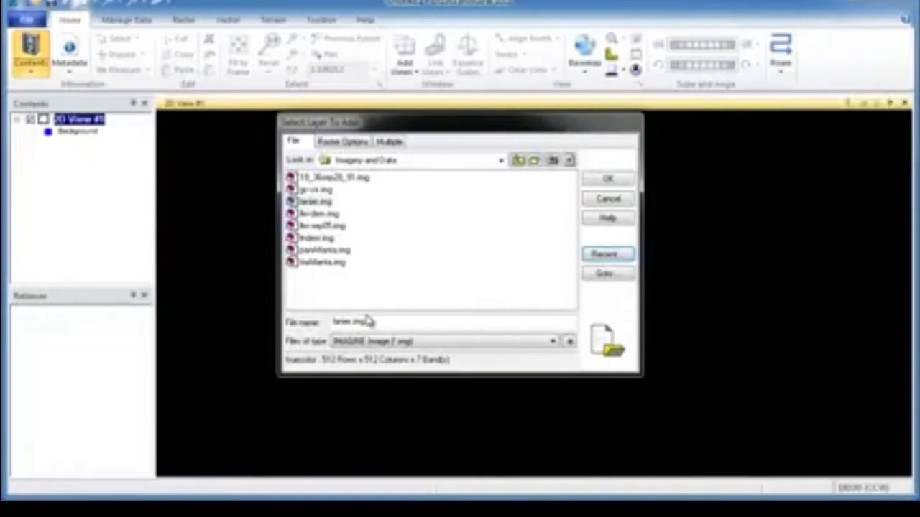
pyautogui.click(609, 179)
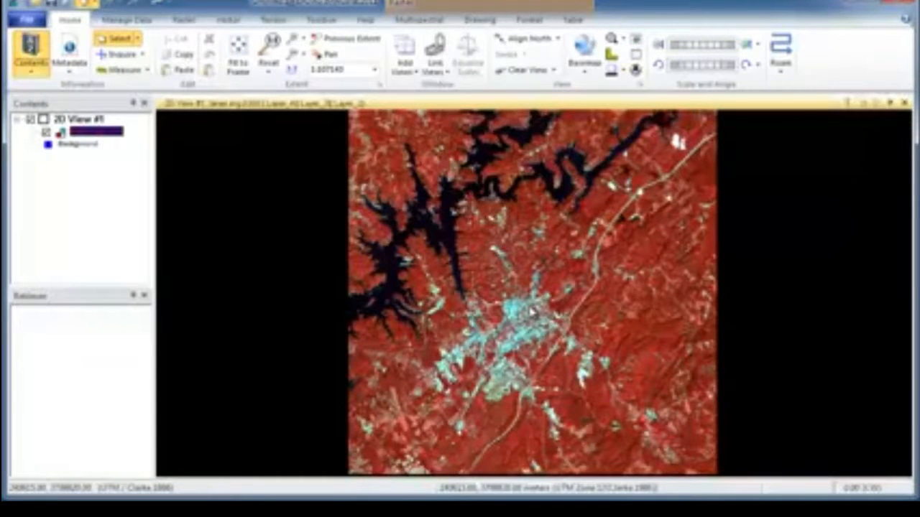
# Examine the lanier.img false-colour image at different zoom levels, from the whole scene down to the urban area near the lake
pyautogui.scroll(-5, 532, 305)
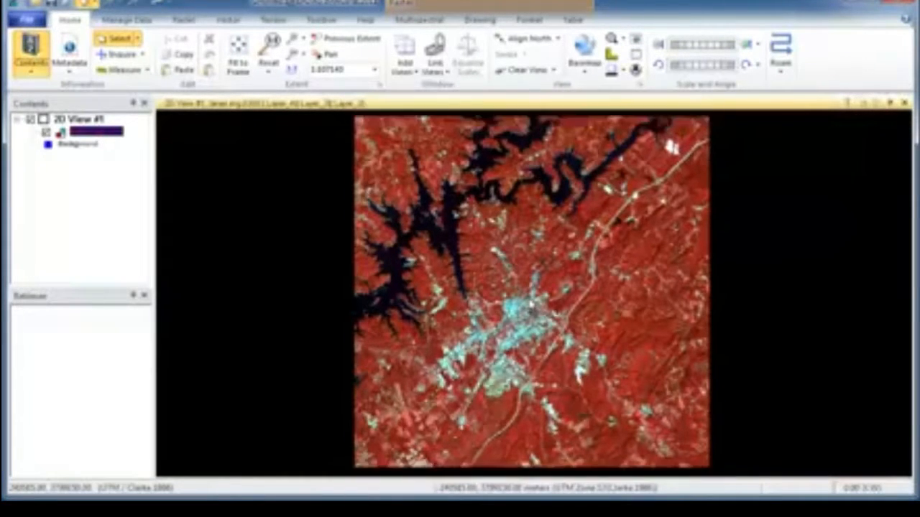
pyautogui.scroll(5, 531, 304)
pyautogui.scroll(5, 532, 305)
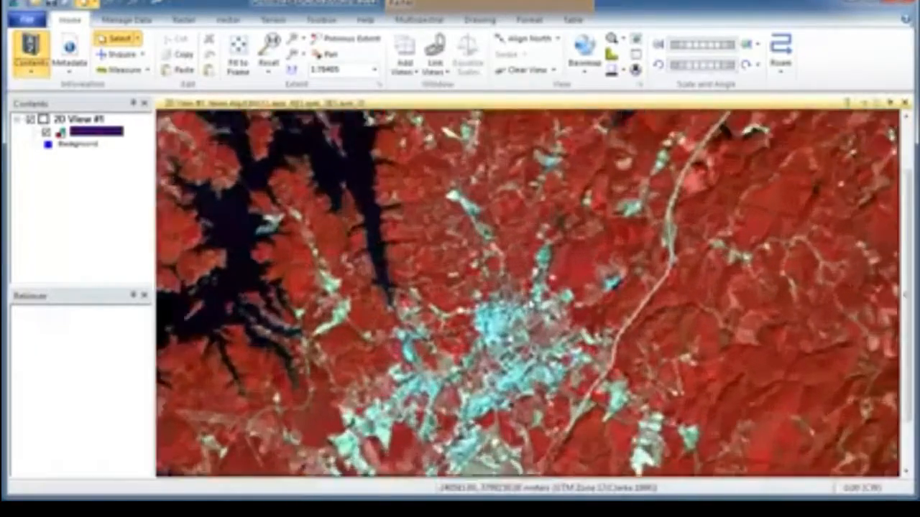
pyautogui.scroll(-5, 531, 305)
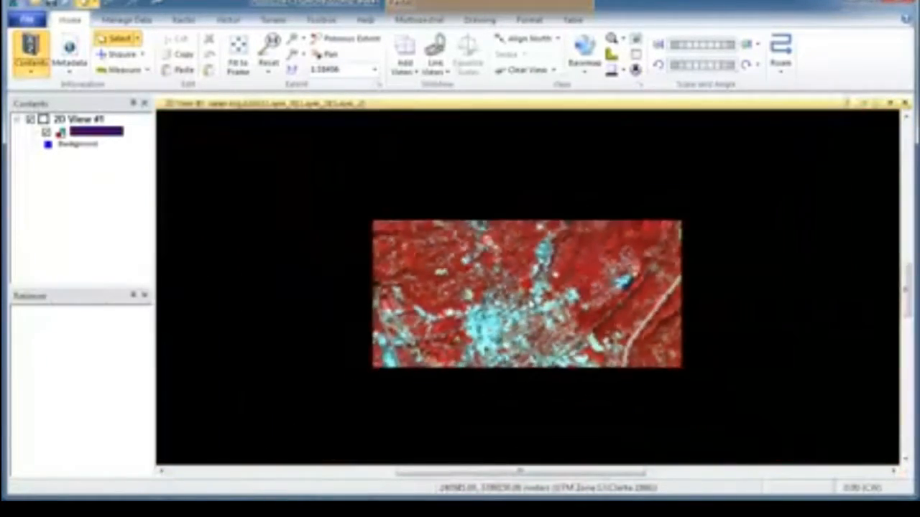
pyautogui.scroll(2, 531, 305)
pyautogui.scroll(-3, 531, 305)
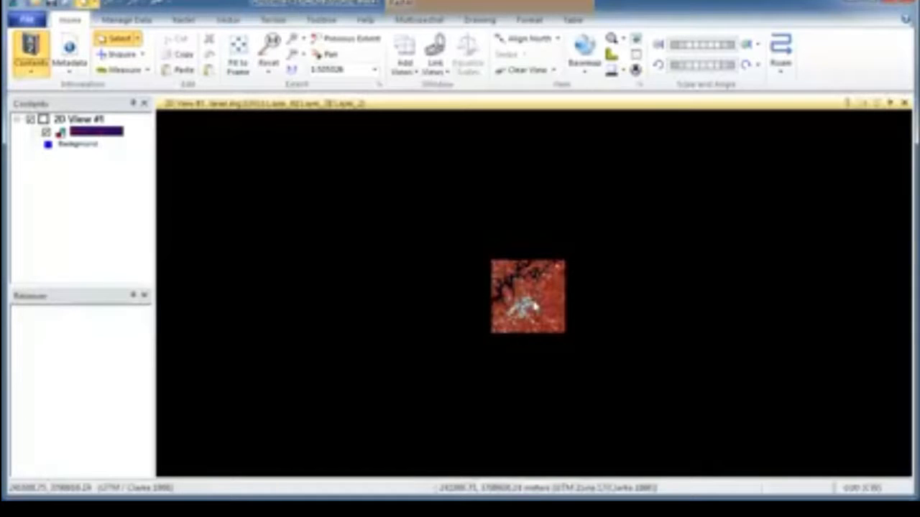
pyautogui.moveTo(534, 307); pyautogui.dragTo(496, 329)
pyautogui.scroll(-1, 496, 328)
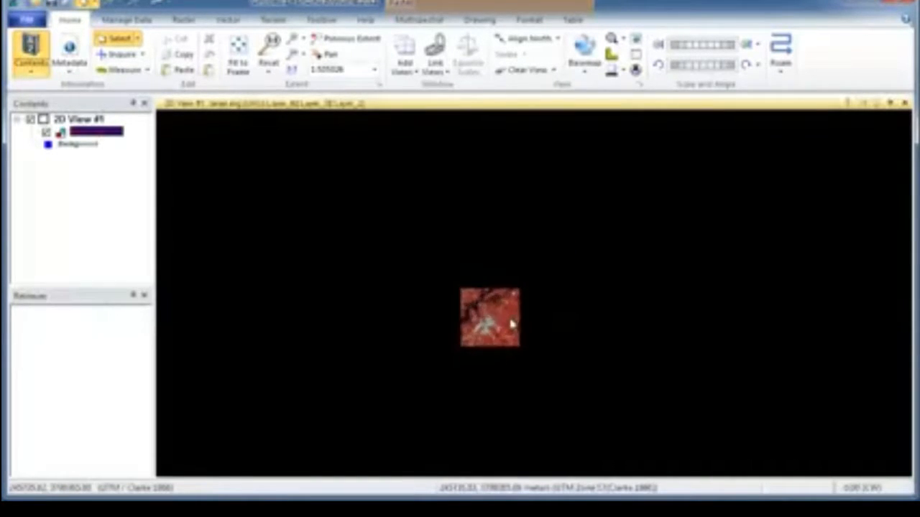
pyautogui.scroll(3, 496, 323)
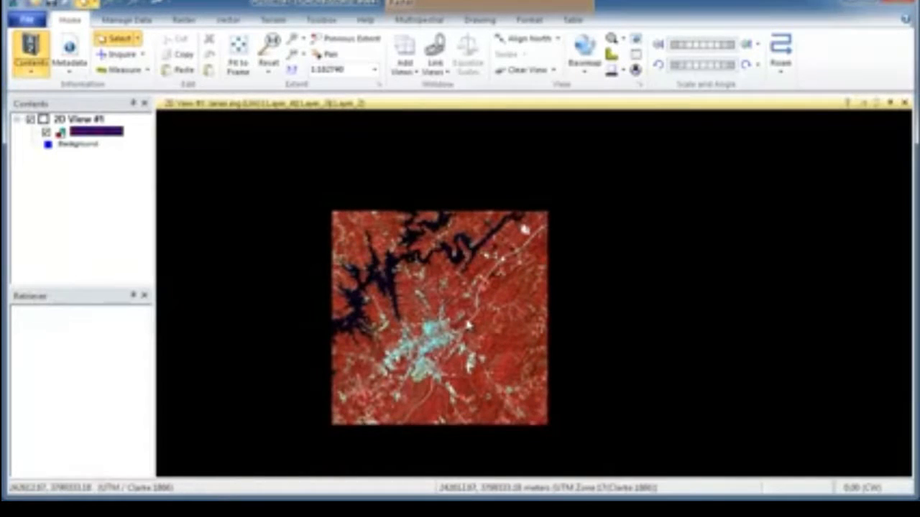
# Pan around the image and inspect its individual pixels up close, and fit the whole image back to the frame
pyautogui.click(330, 57)
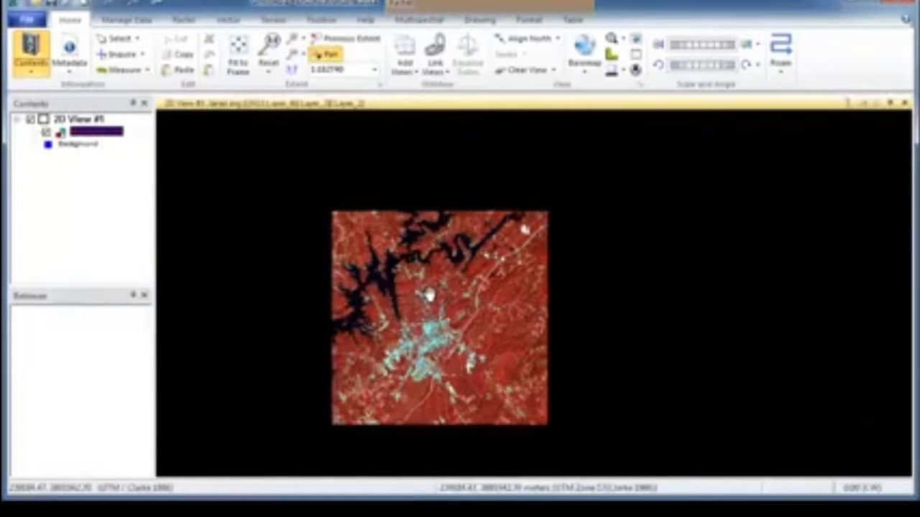
pyautogui.moveTo(429, 294); pyautogui.dragTo(488, 294)
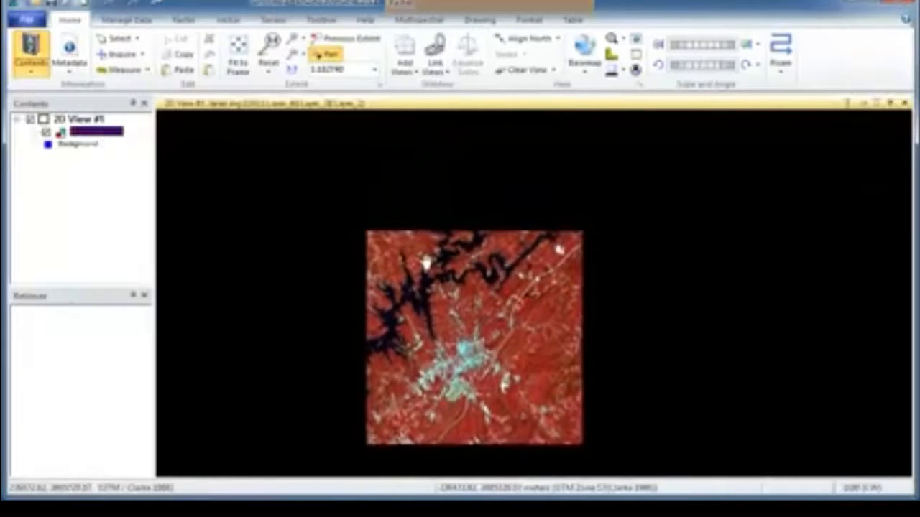
pyautogui.scroll(-2, 458, 305)
pyautogui.scroll(3, 457, 305)
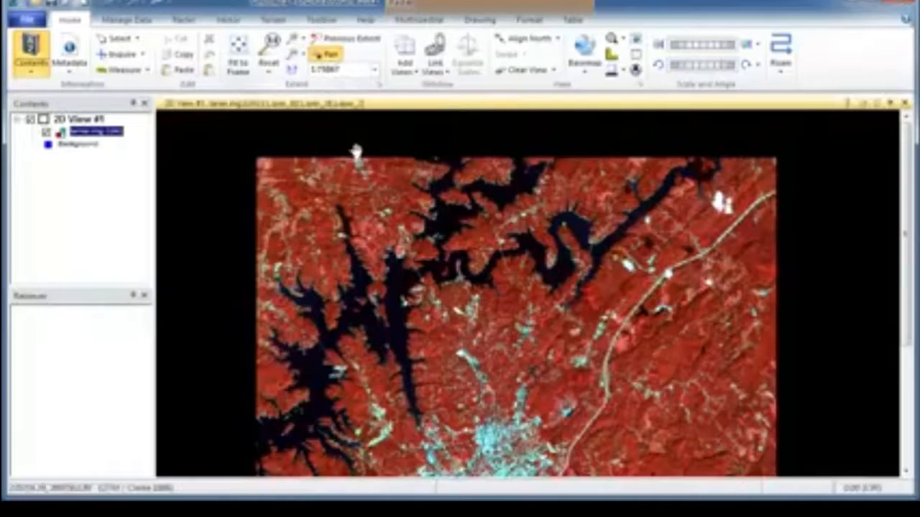
pyautogui.moveTo(488, 314); pyautogui.dragTo(446, 251)
pyautogui.scroll(2, 448, 252)
pyautogui.scroll(4, 449, 253)
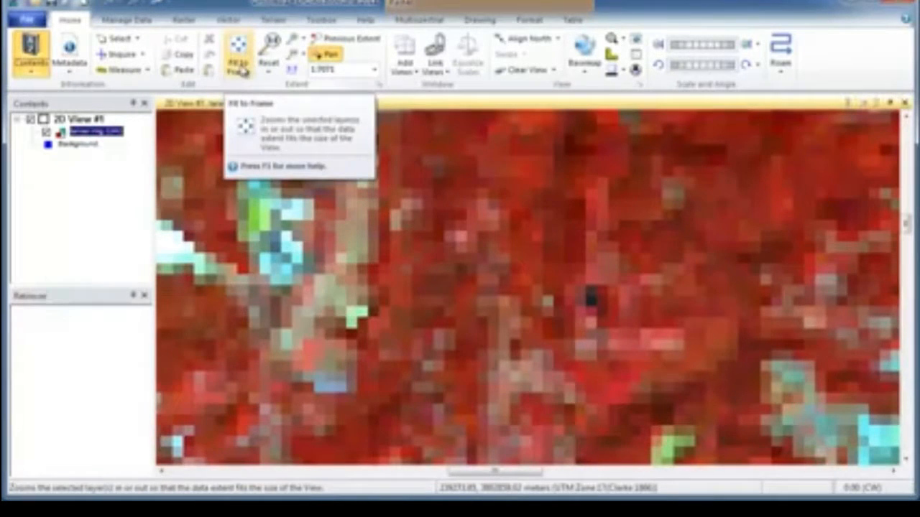
pyautogui.rightClick(379, 200)
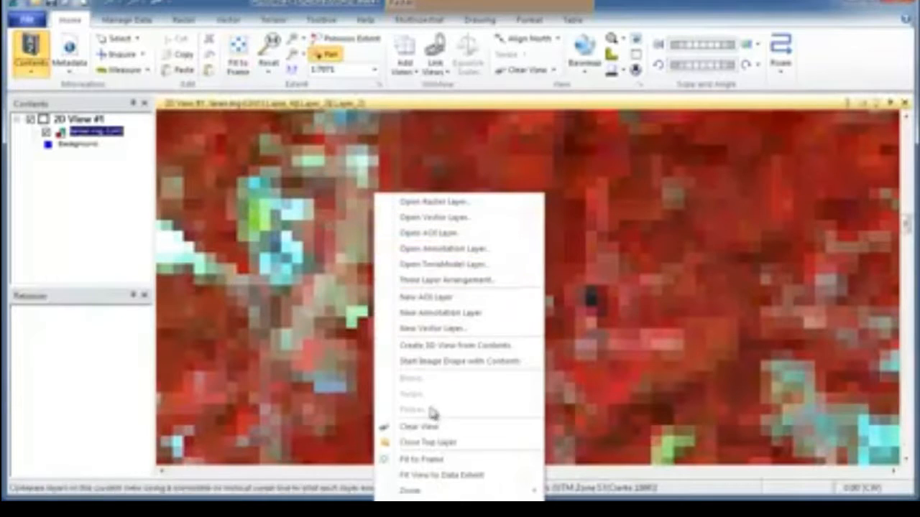
pyautogui.click(435, 461)
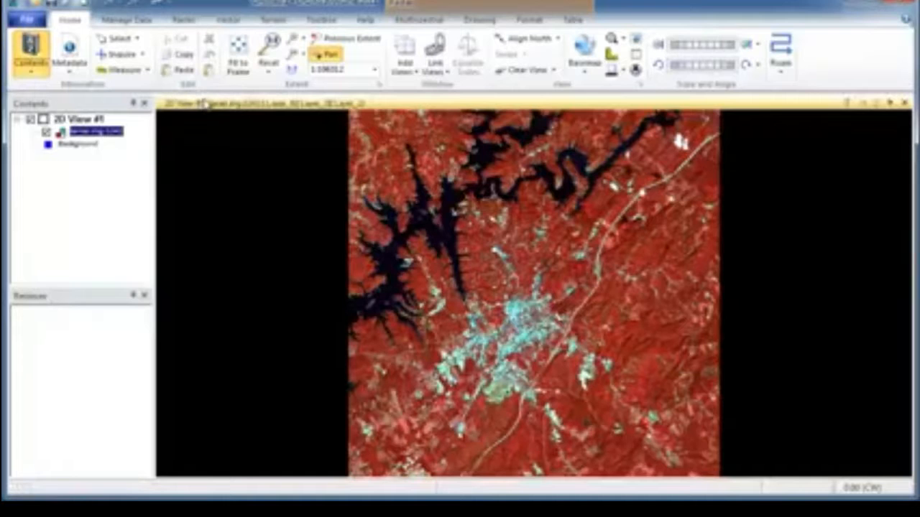
# Try the four-view display arrangement, and close the extra 2D Views #2, #3 and #4
pyautogui.click(415, 73)
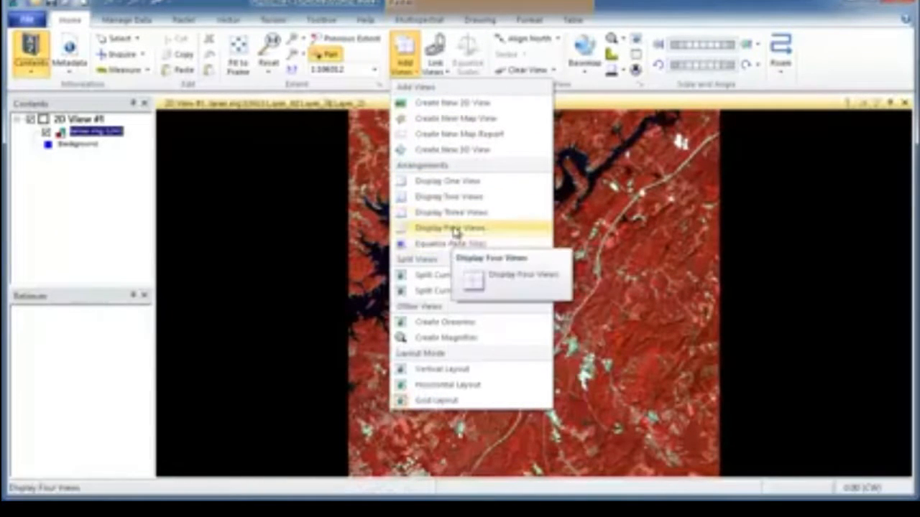
pyautogui.click(454, 231)
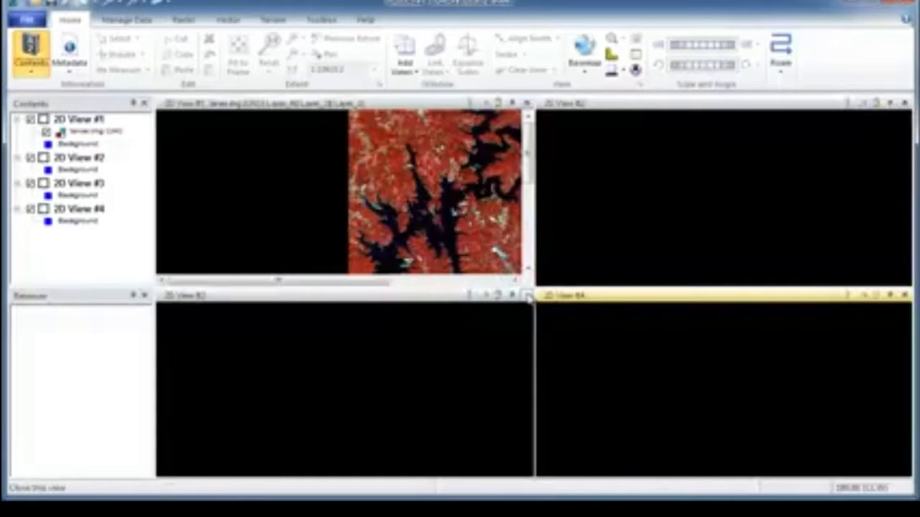
pyautogui.click(527, 297)
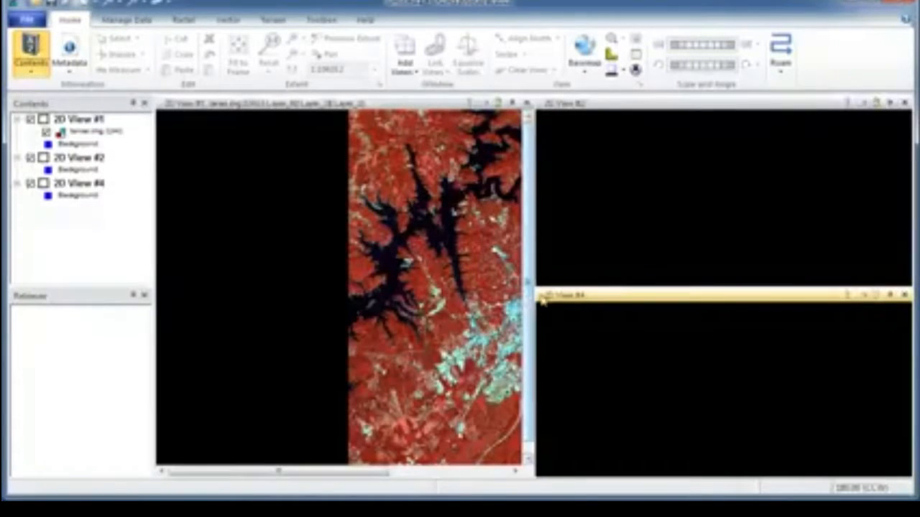
pyautogui.click(904, 295)
pyautogui.click(904, 103)
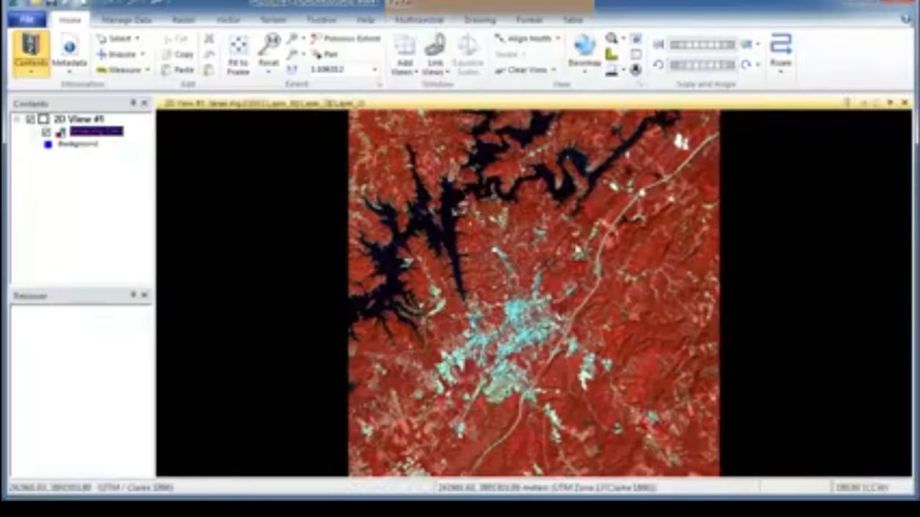
# Set the image's band combination to Layer_3 for red, Layer_2 for green and Layer_1 for blue
pyautogui.click(419, 20)
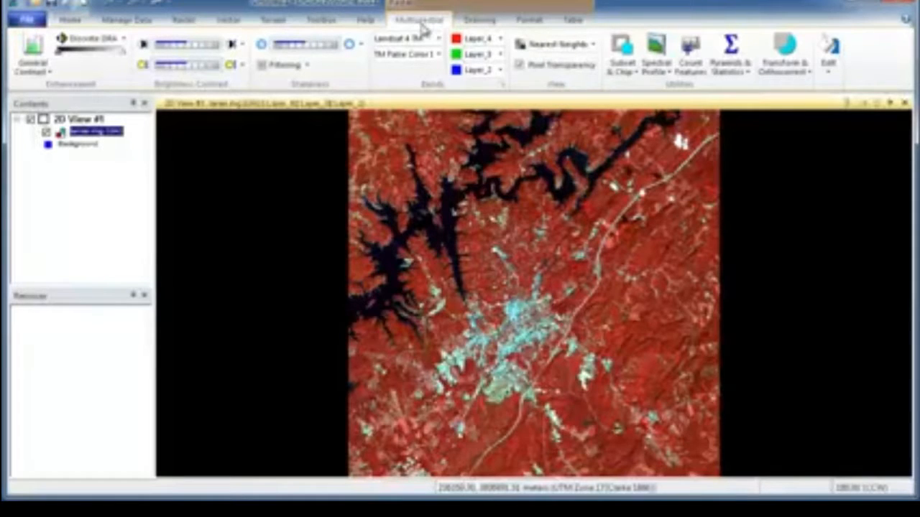
pyautogui.click(502, 76)
pyautogui.click(499, 87)
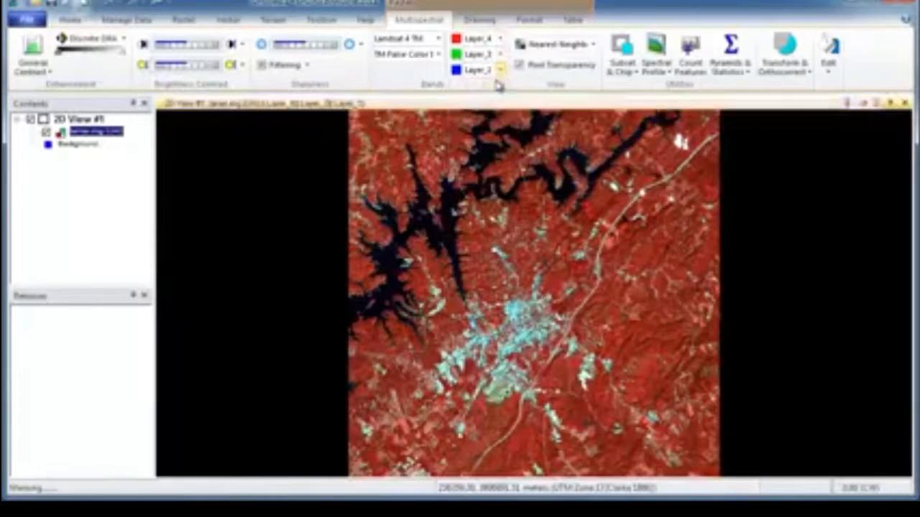
pyautogui.click(502, 55)
pyautogui.click(499, 37)
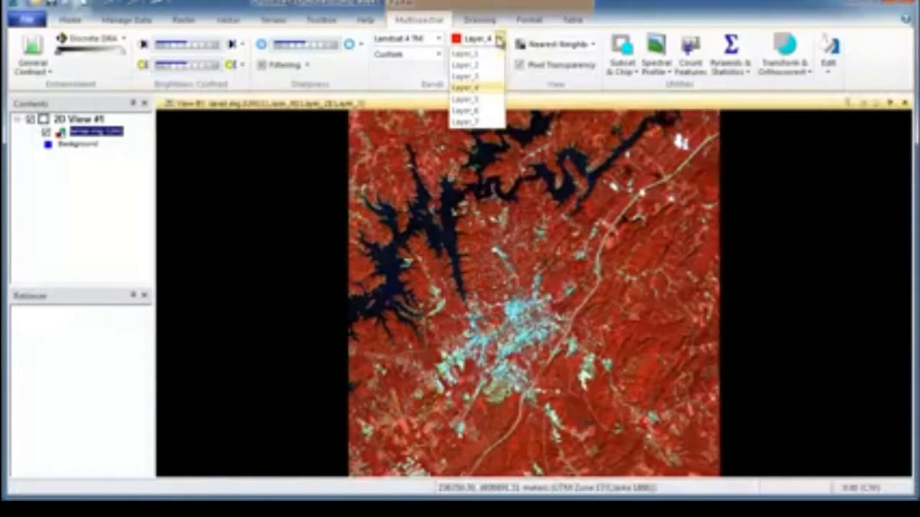
pyautogui.click(499, 76)
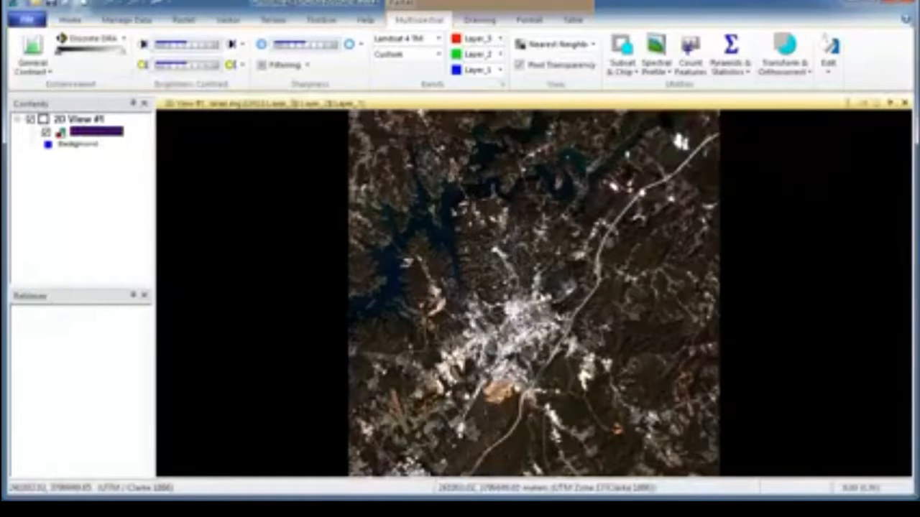
# Open the Measurement Tool for the viewer over a zoomed-in part of the natural-colour image
pyautogui.scroll(-1, 515, 255)
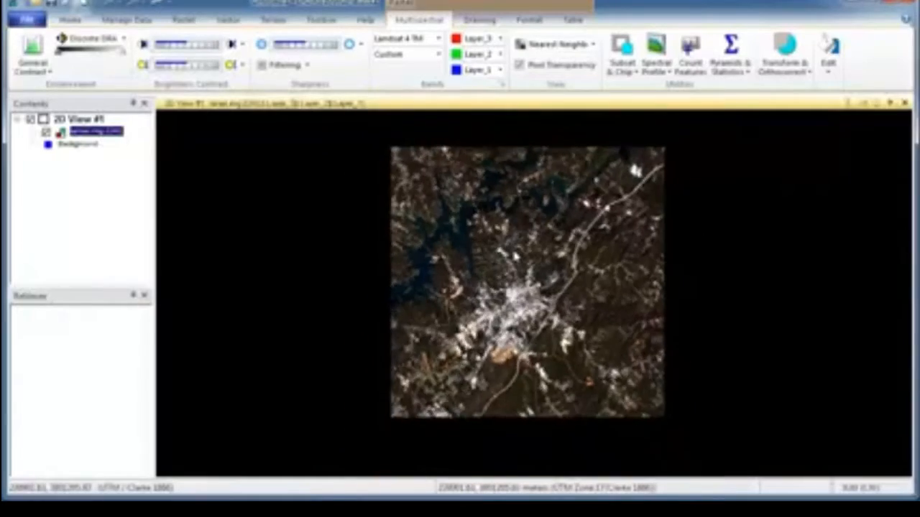
pyautogui.scroll(5, 515, 256)
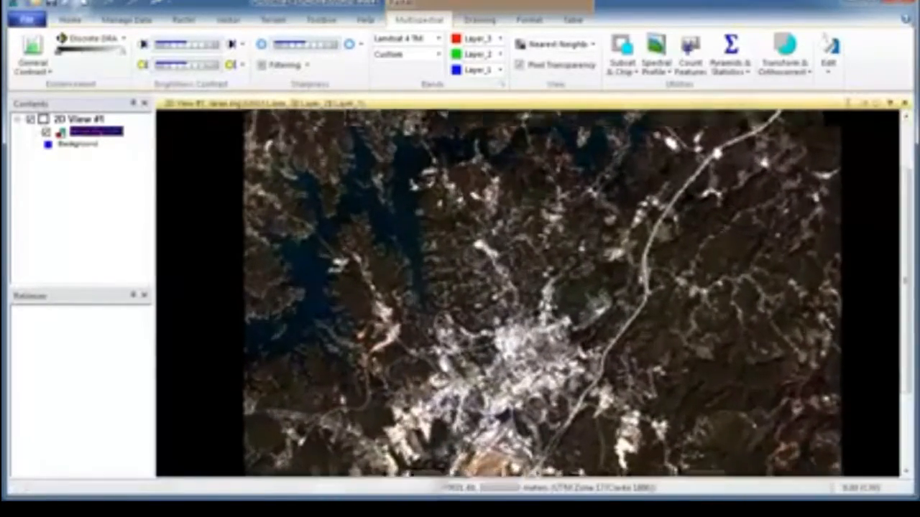
pyautogui.scroll(4, 548, 304)
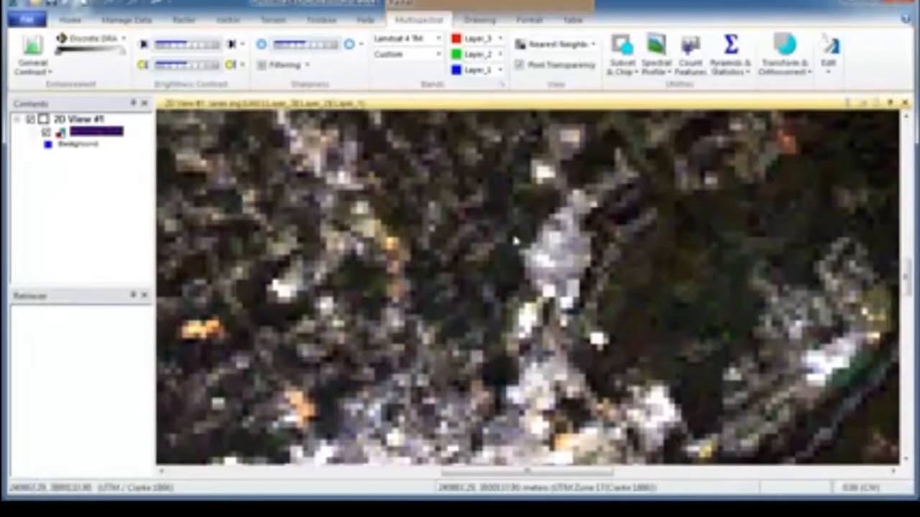
pyautogui.moveTo(497, 205); pyautogui.dragTo(633, 275)
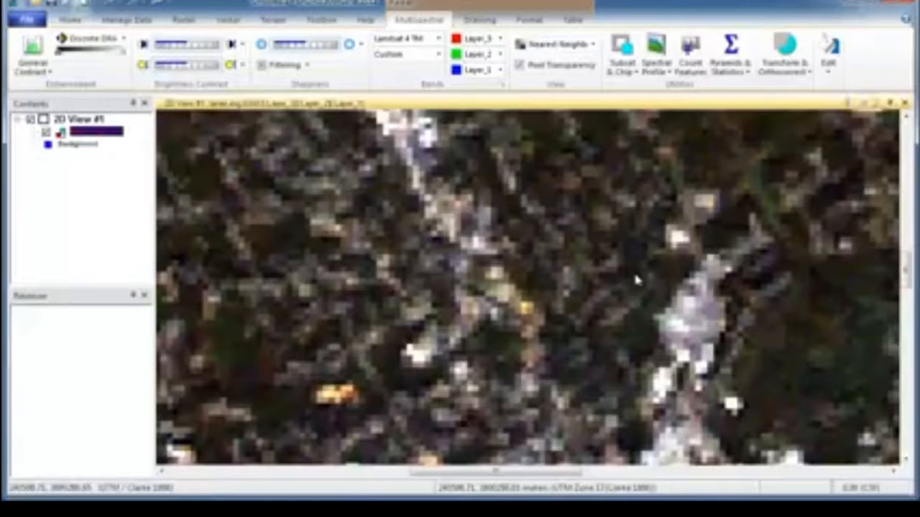
pyautogui.click(72, 21)
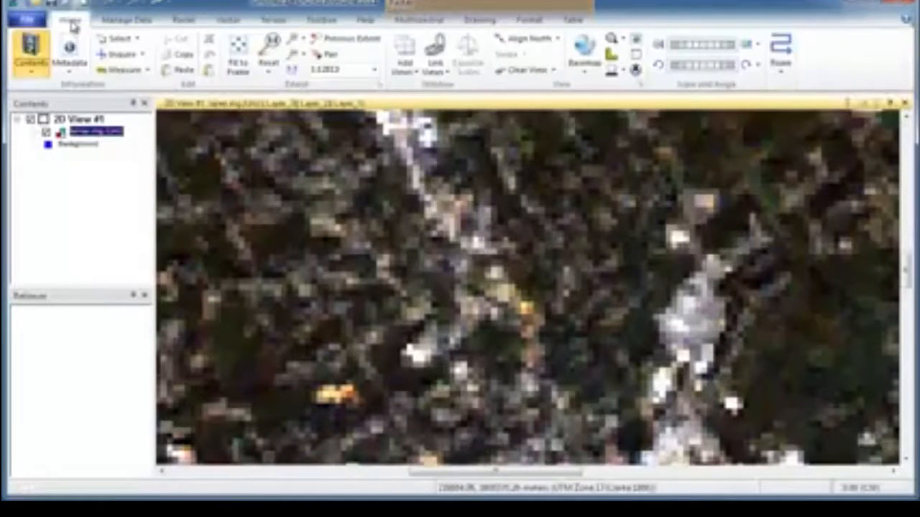
pyautogui.click(123, 69)
pyautogui.moveTo(368, 488); pyautogui.dragTo(281, 242)
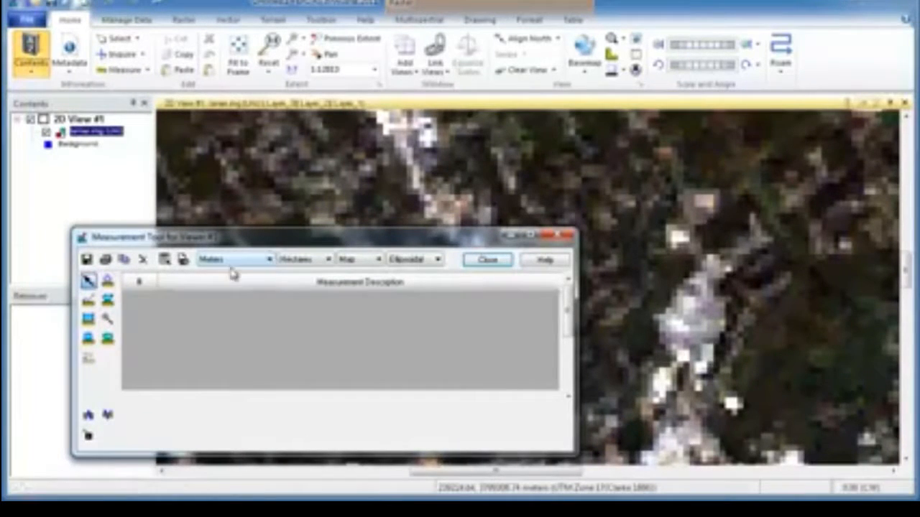
# Measure the width of a single image pixel along its edge in meters with the Measure Lengths and Angles tool
pyautogui.click(89, 302)
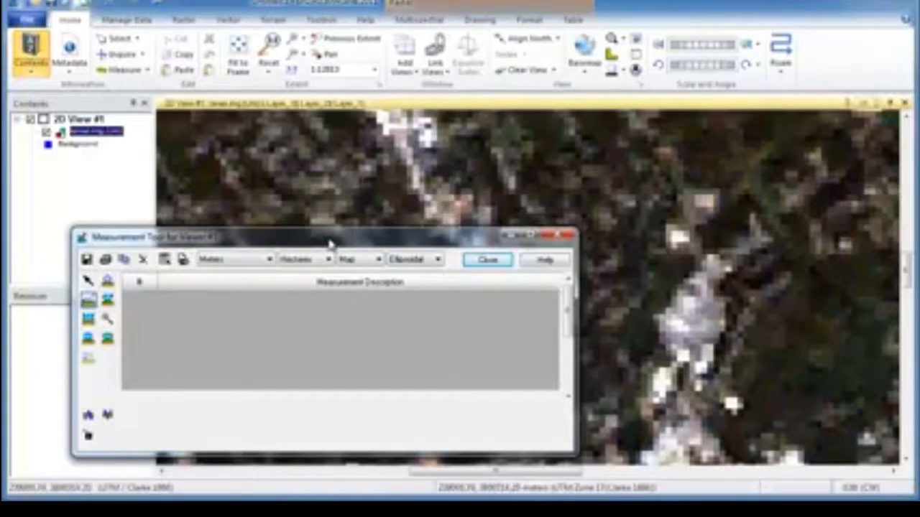
pyautogui.click(333, 58)
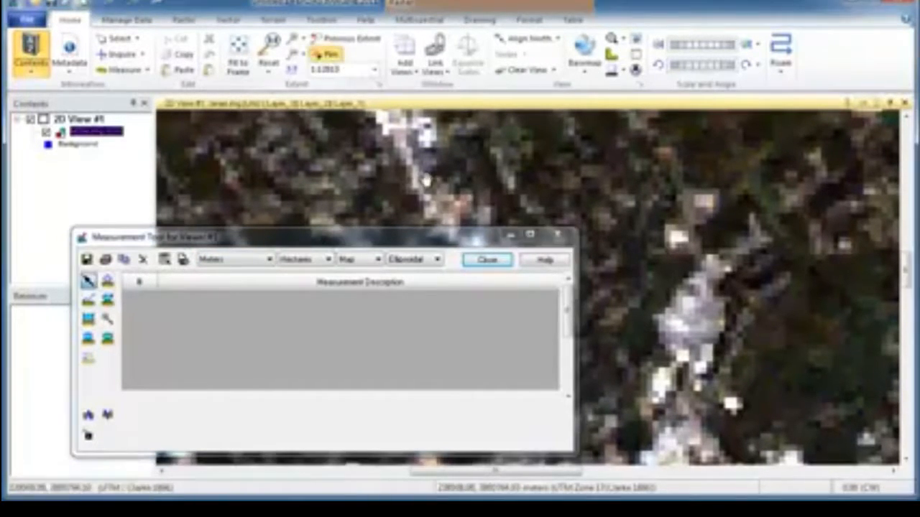
pyautogui.scroll(6, 417, 180)
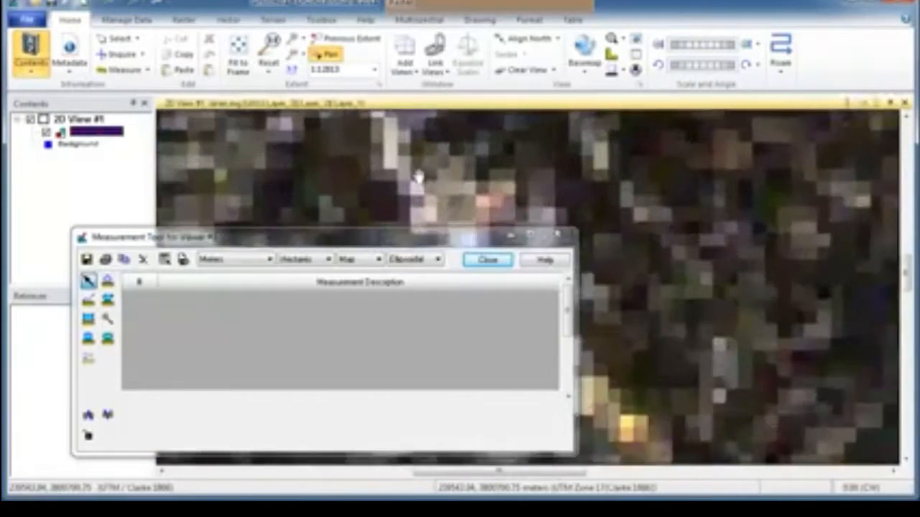
pyautogui.scroll(2, 454, 177)
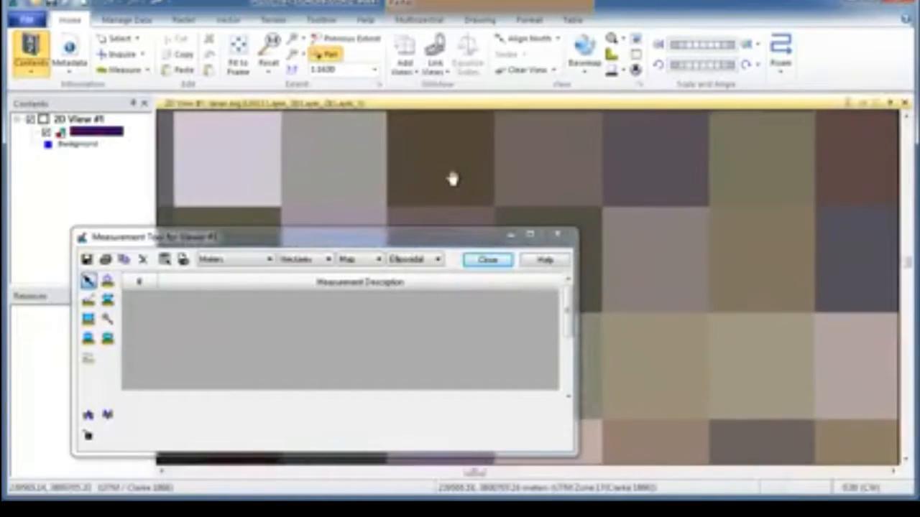
pyautogui.click(88, 299)
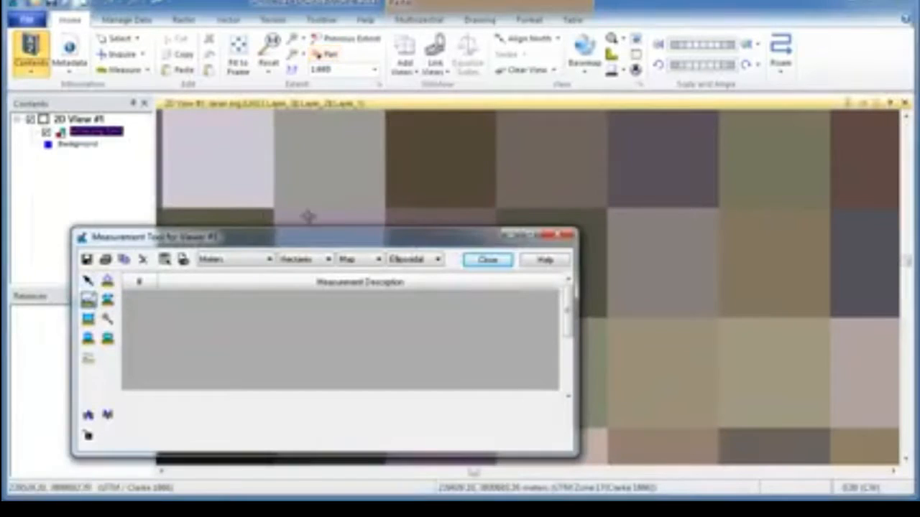
pyautogui.click(385, 209)
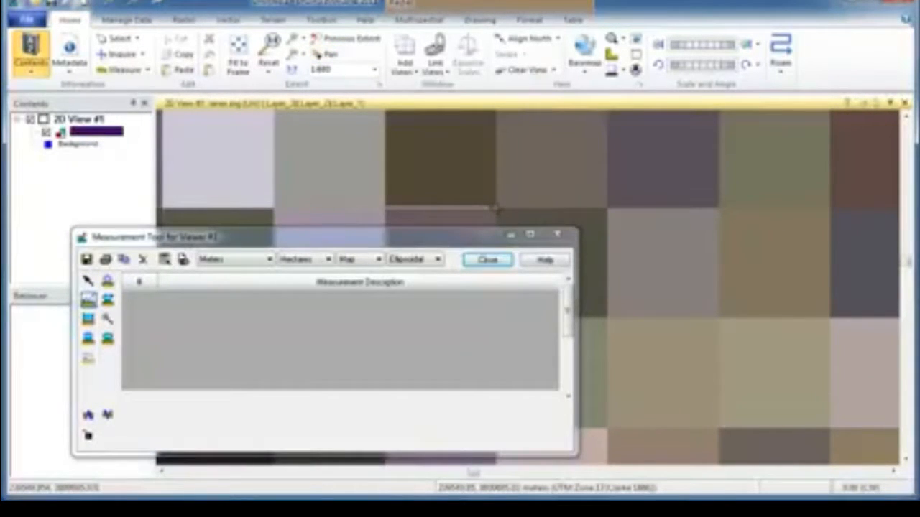
pyautogui.click(495, 208)
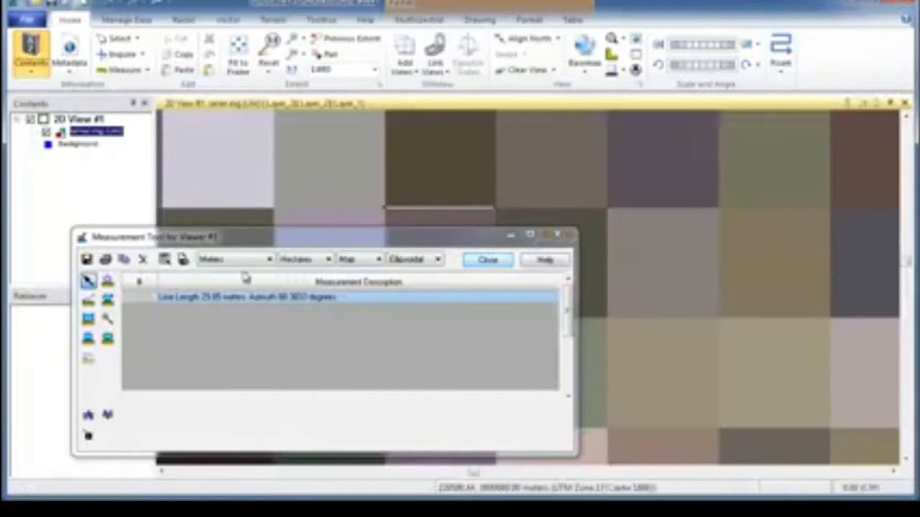
# Close the Measurement Tool without saving the measurement, and fit the whole image to the frame
pyautogui.click(488, 259)
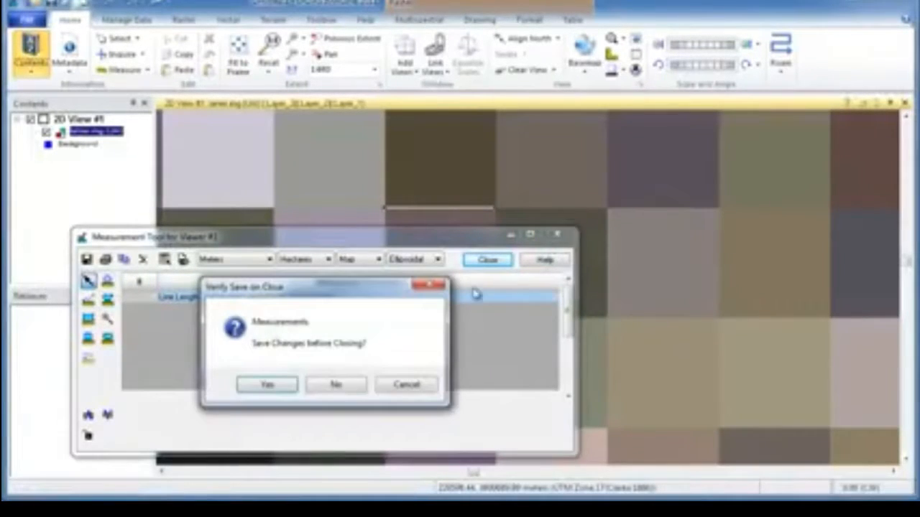
pyautogui.click(333, 384)
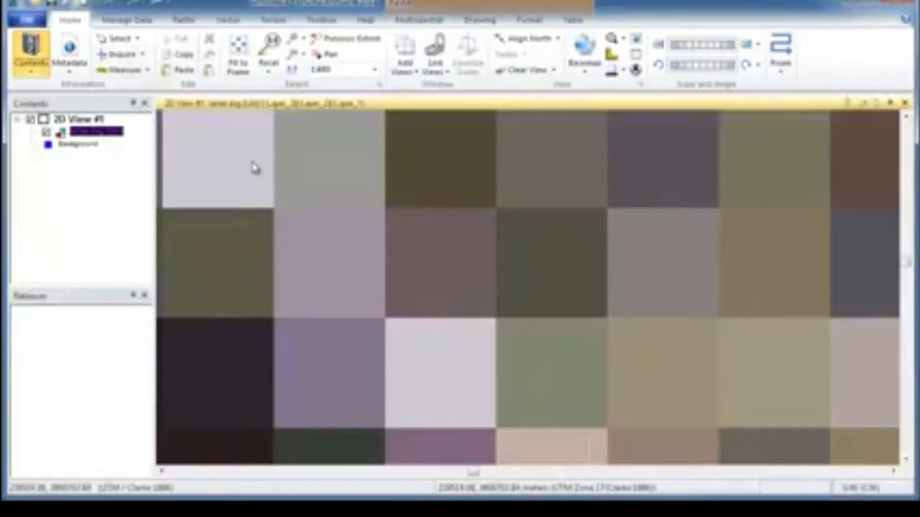
pyautogui.rightClick(346, 177)
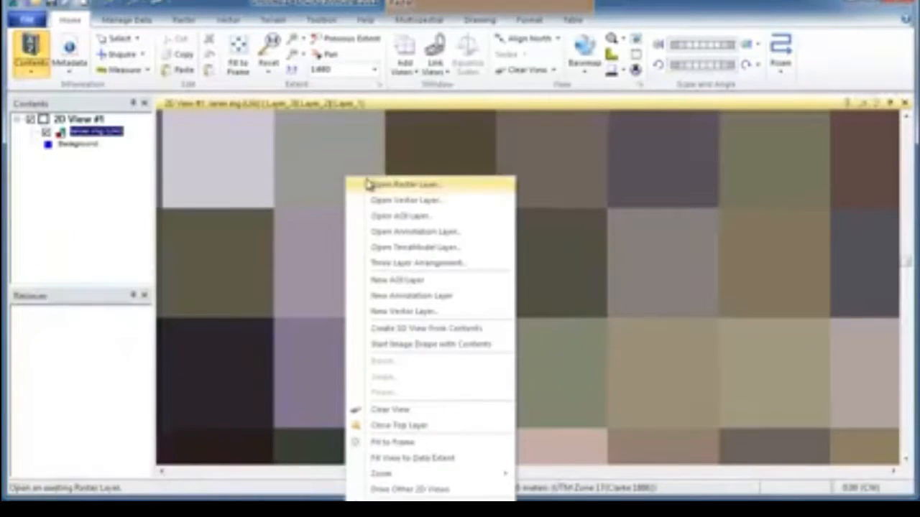
pyautogui.click(420, 444)
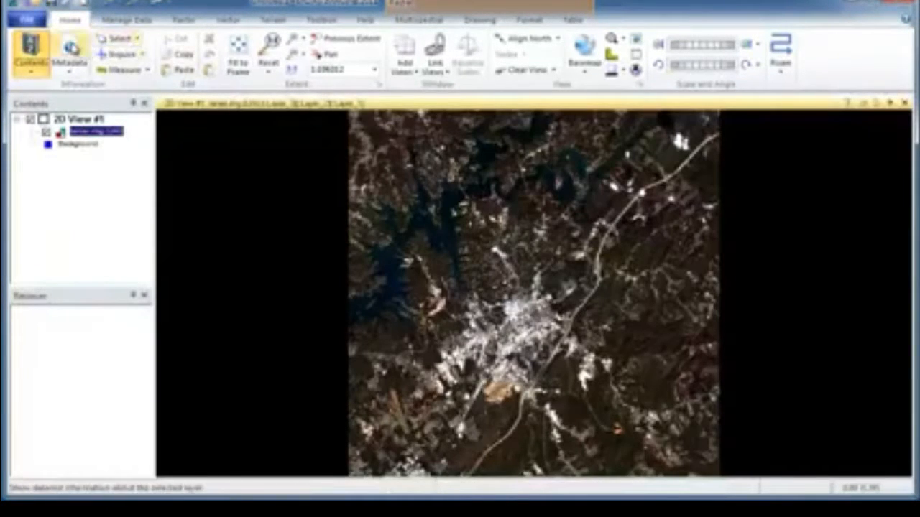
# Open the metadata of lanier.img and check its general information, stepping from Layer_1 to Layer_2 and back
pyautogui.click(70, 50)
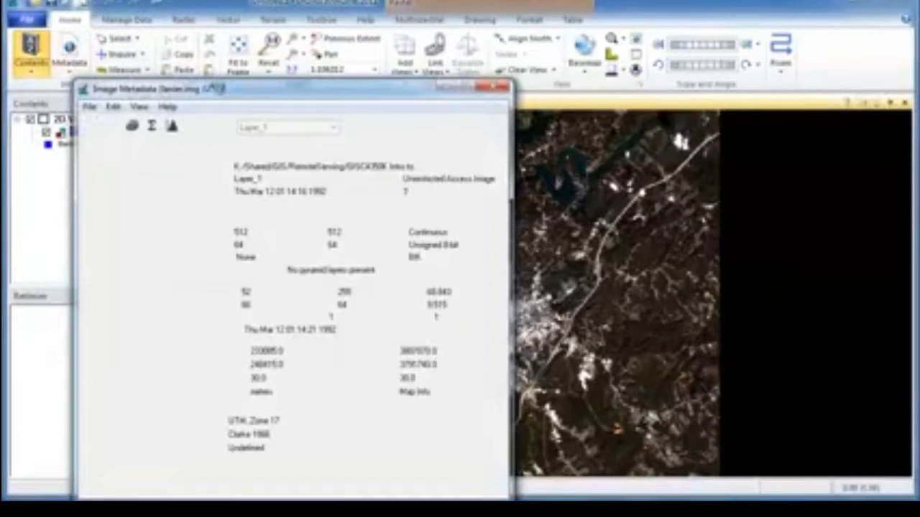
pyautogui.moveTo(229, 95); pyautogui.dragTo(321, 55)
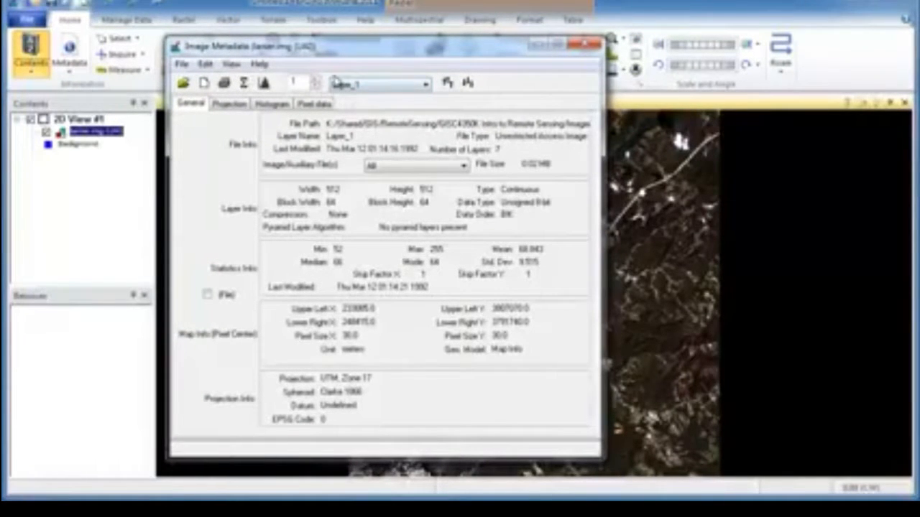
pyautogui.click(446, 83)
pyautogui.click(468, 83)
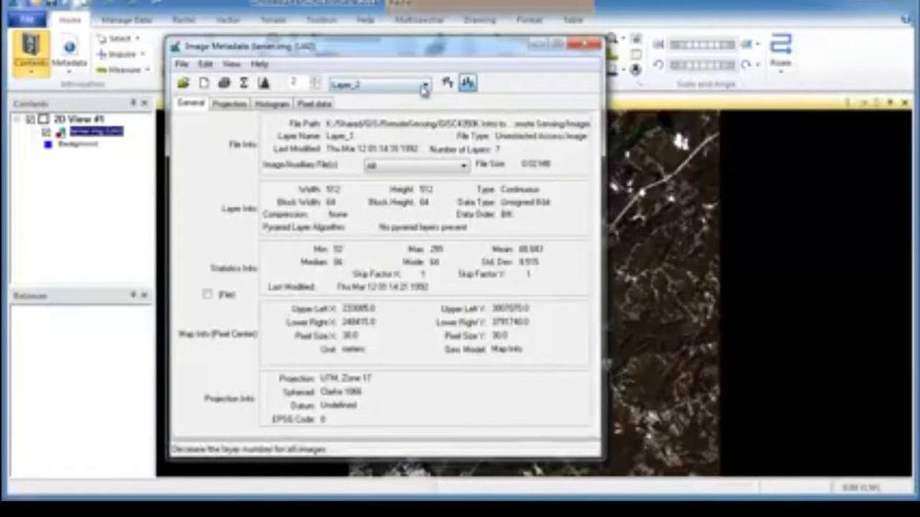
pyautogui.click(425, 86)
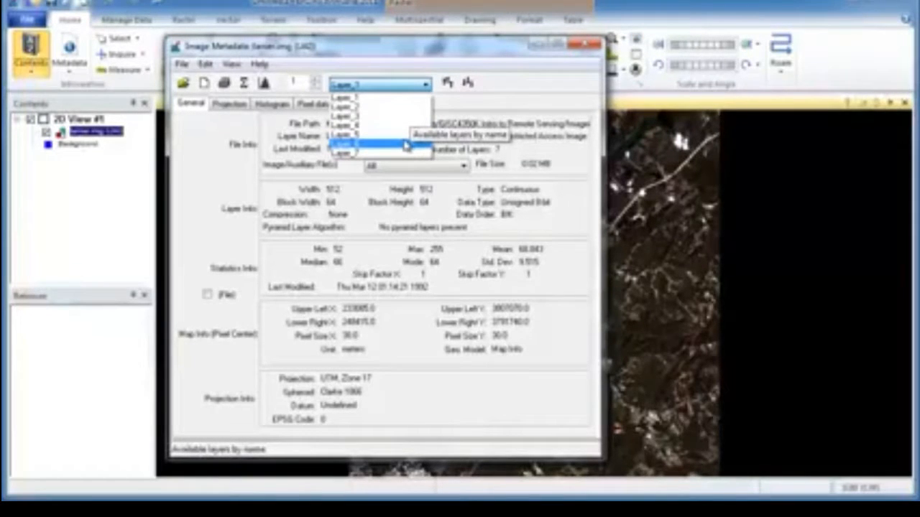
pyautogui.click(458, 107)
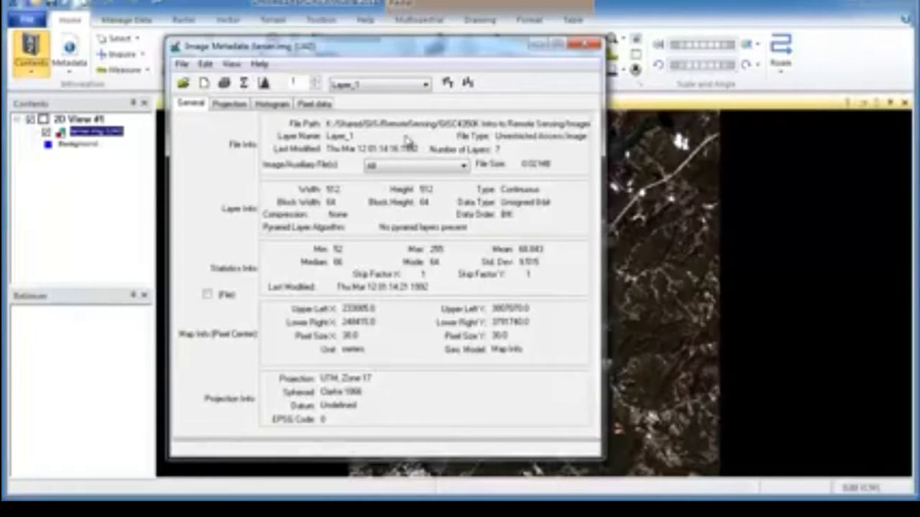
# Compare the general metadata and statistics of Layer_6, Layer_7, Layer_5 and Layer_4, ending on Layer_6
pyautogui.click(427, 85)
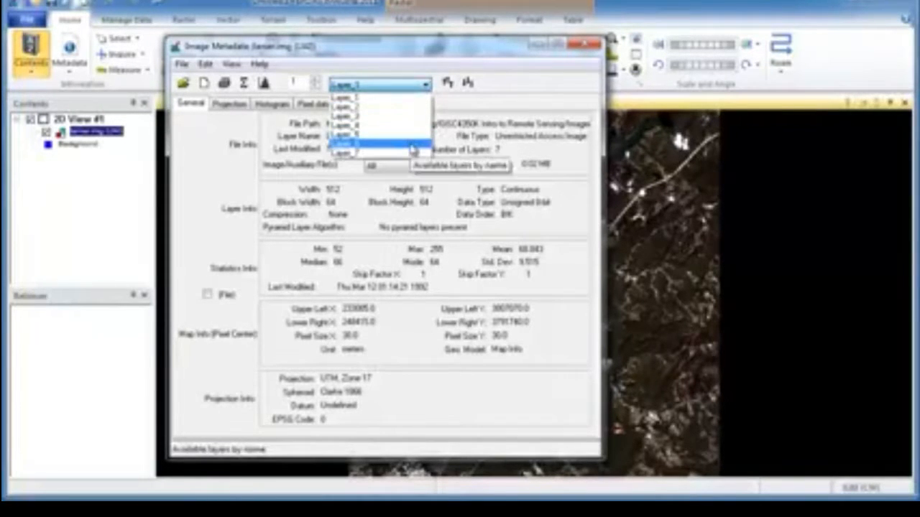
pyautogui.click(413, 144)
pyautogui.click(426, 84)
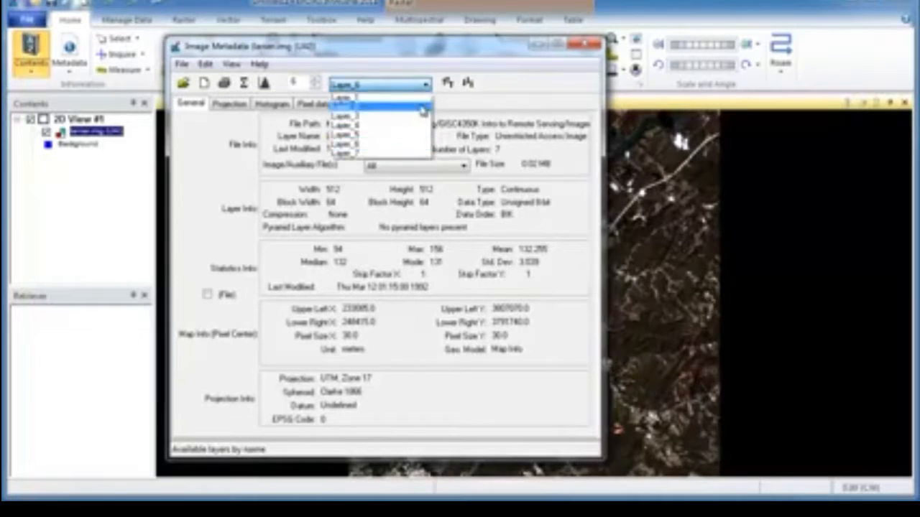
pyautogui.click(408, 153)
pyautogui.click(427, 84)
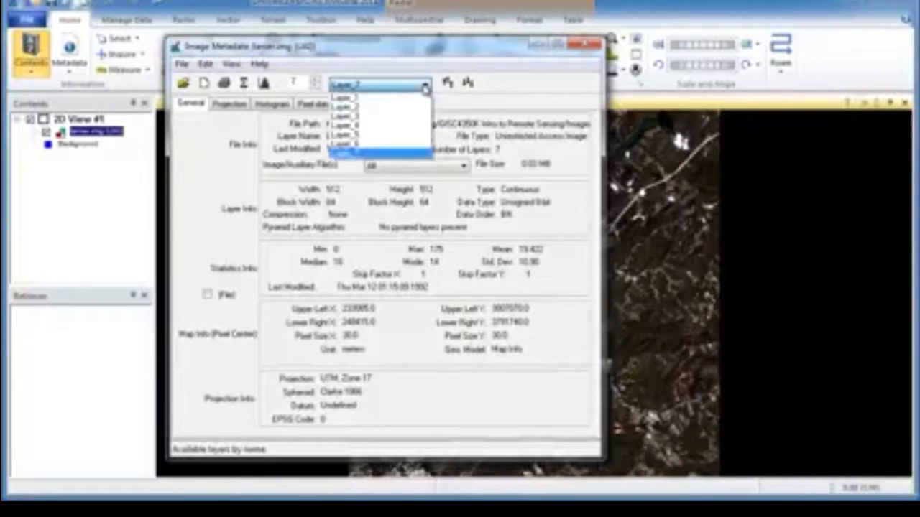
pyautogui.click(411, 145)
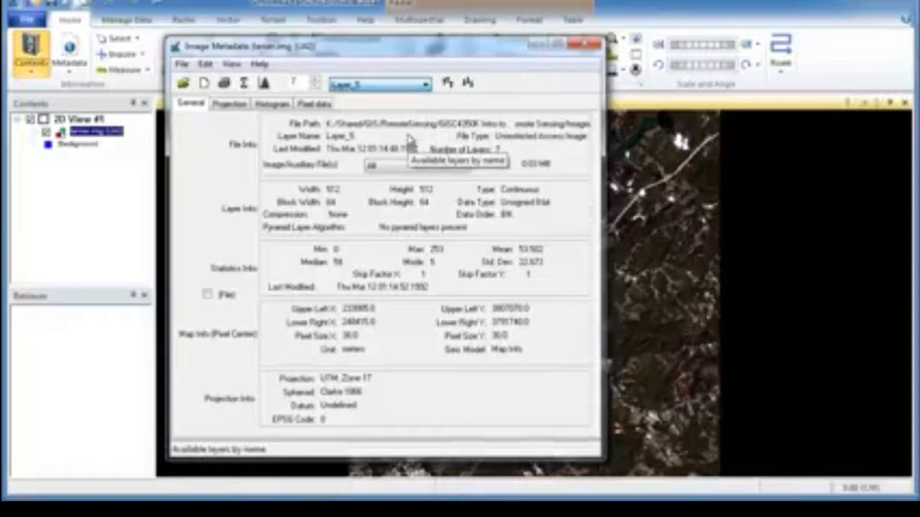
pyautogui.click(427, 85)
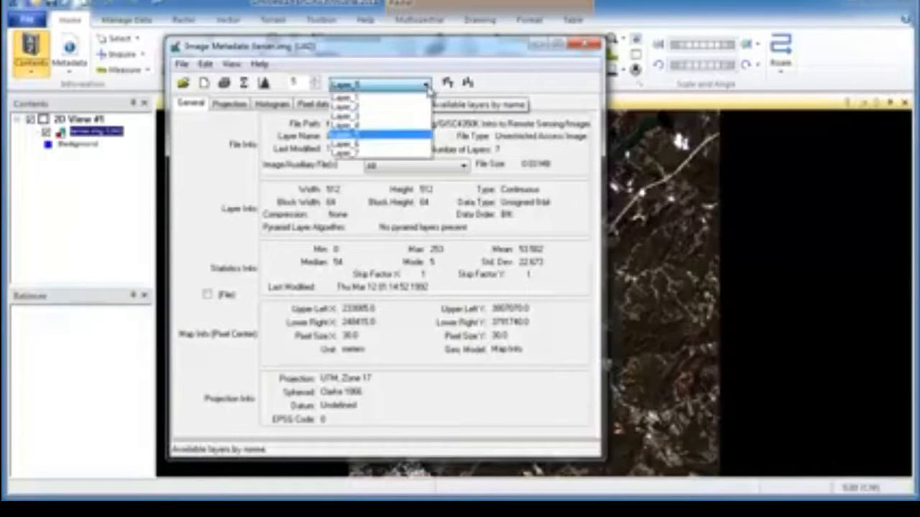
pyautogui.click(402, 132)
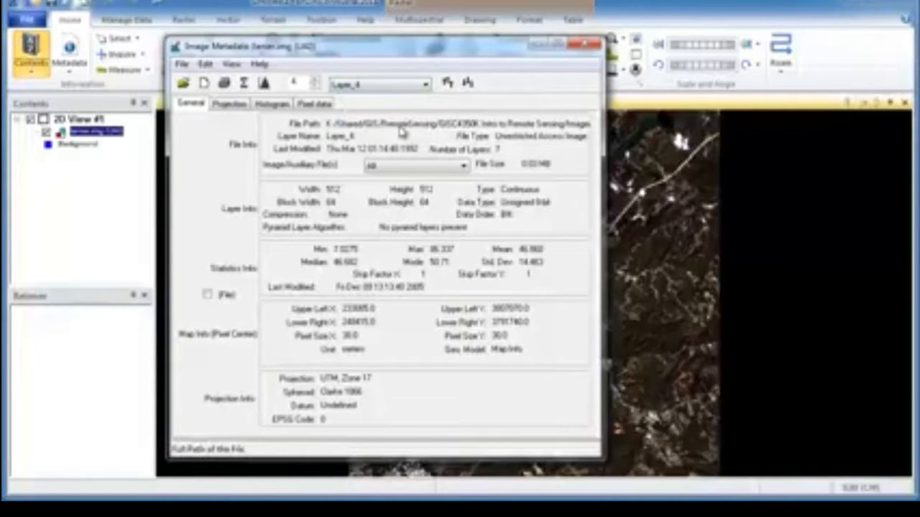
pyautogui.click(426, 85)
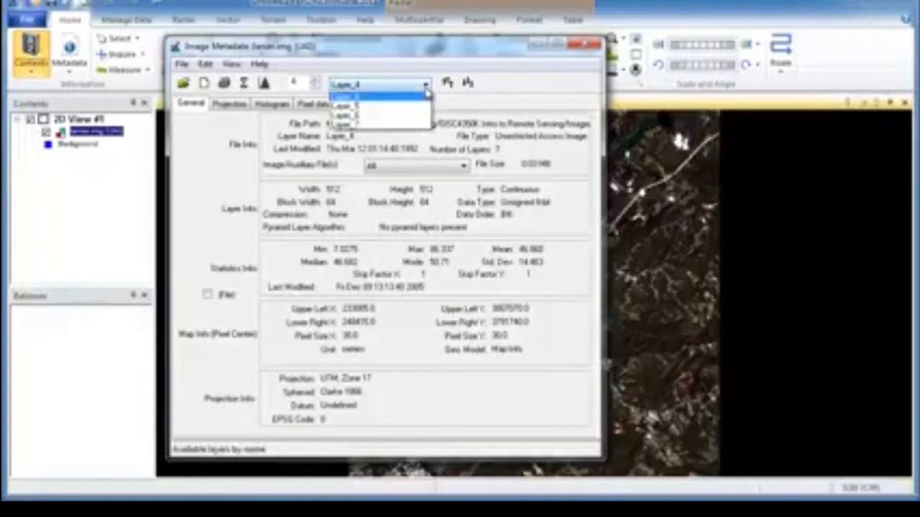
pyautogui.click(420, 145)
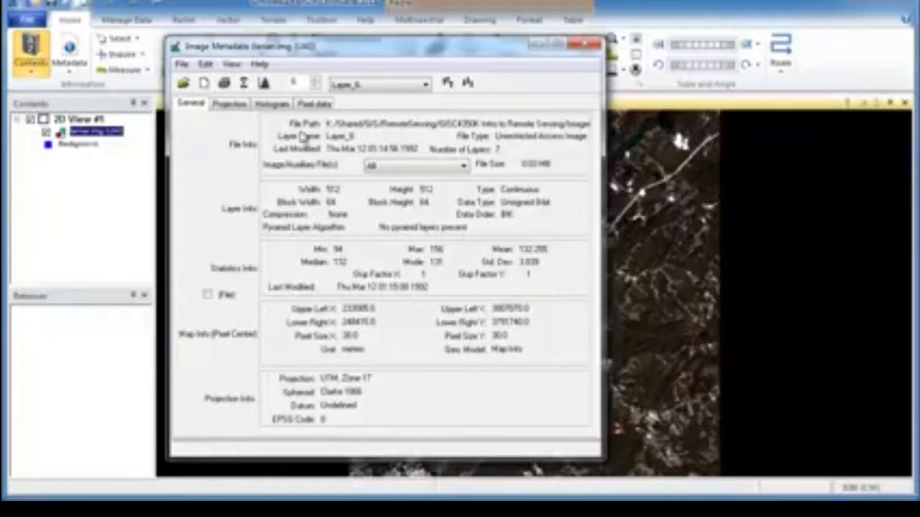
# Review the image's projection details and the histograms of Layer_6 and another layer in the metadata
pyautogui.click(235, 108)
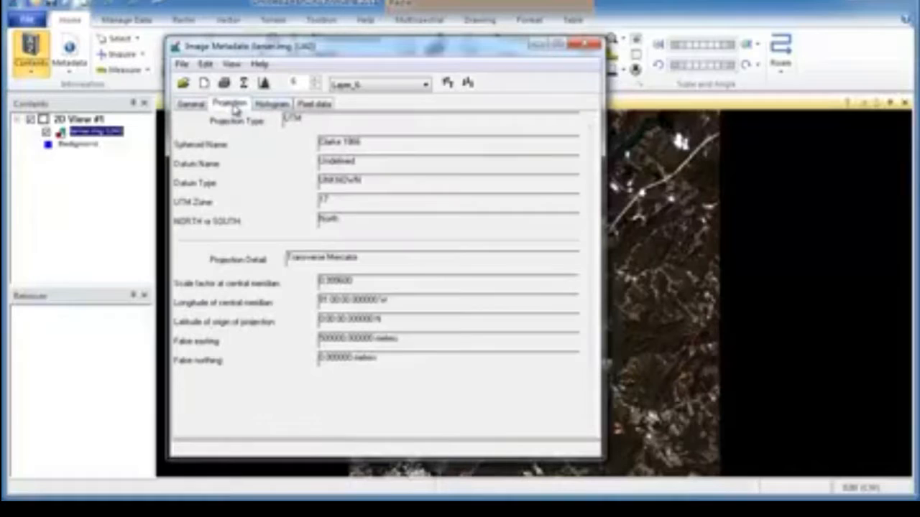
pyautogui.click(271, 106)
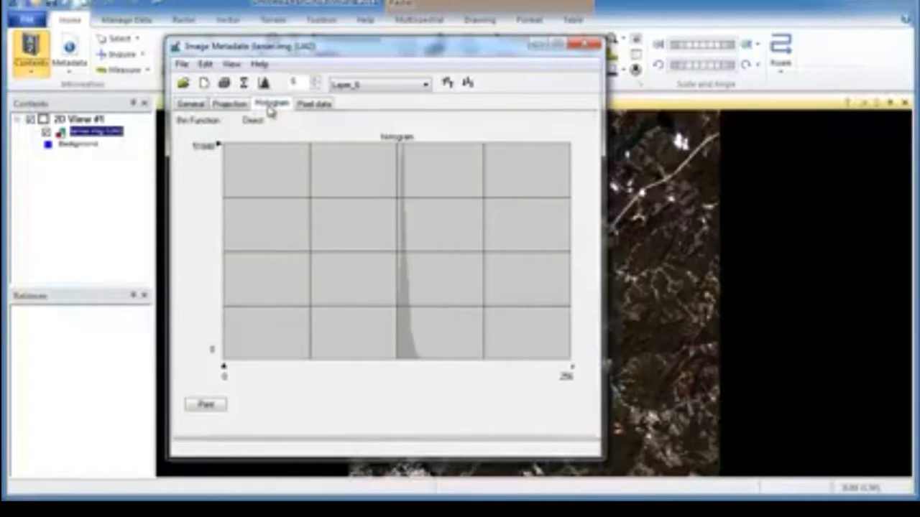
pyautogui.click(425, 85)
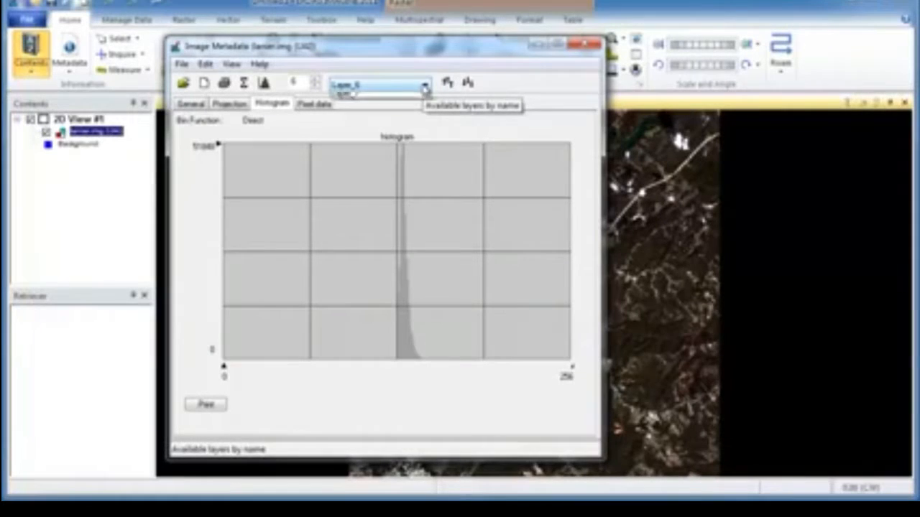
pyautogui.click(415, 126)
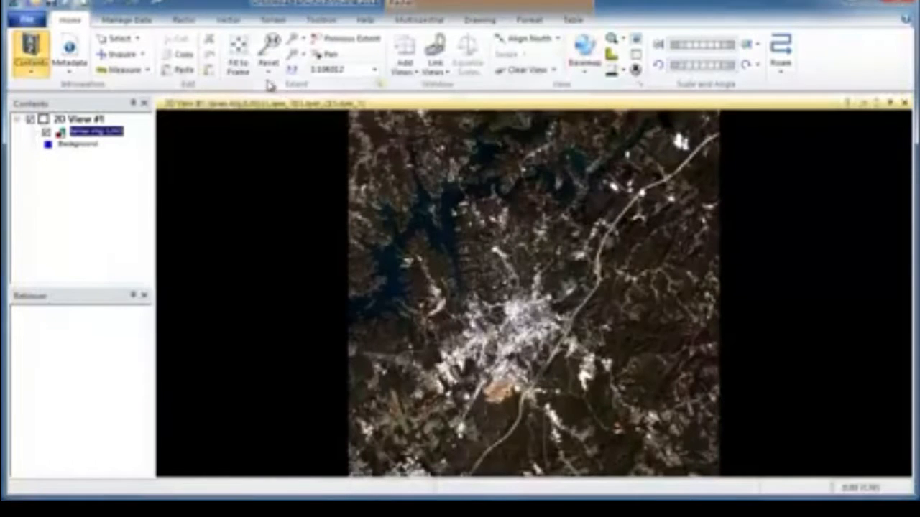
# Review the raster tools available for unsupervised, supervised and hyperspectral classification
pyautogui.click(194, 21)
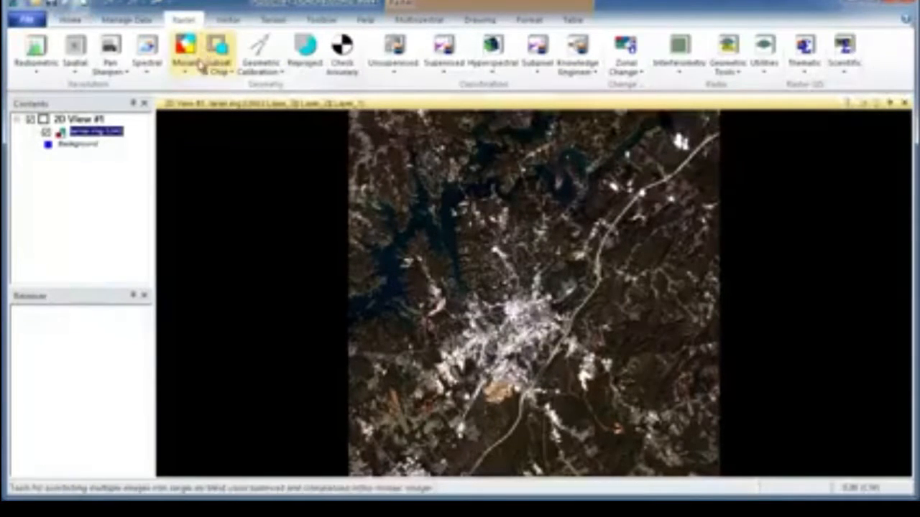
pyautogui.click(395, 78)
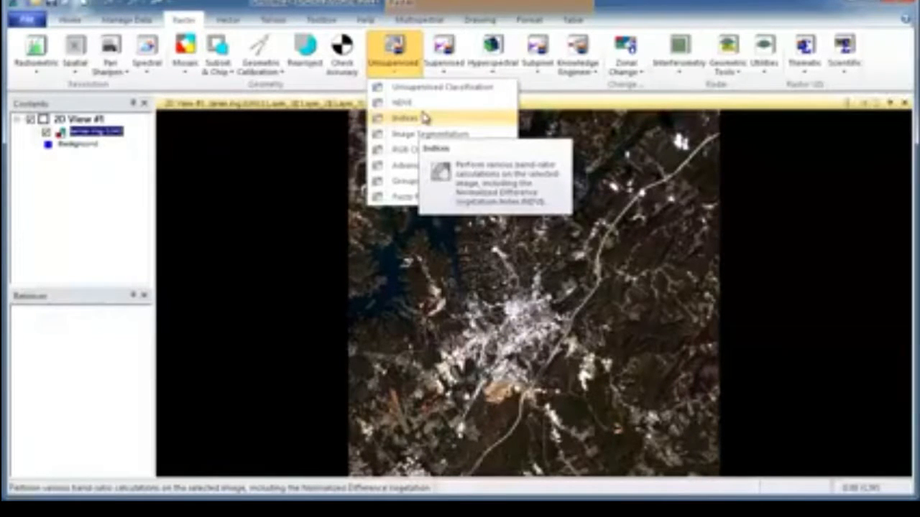
pyautogui.click(444, 63)
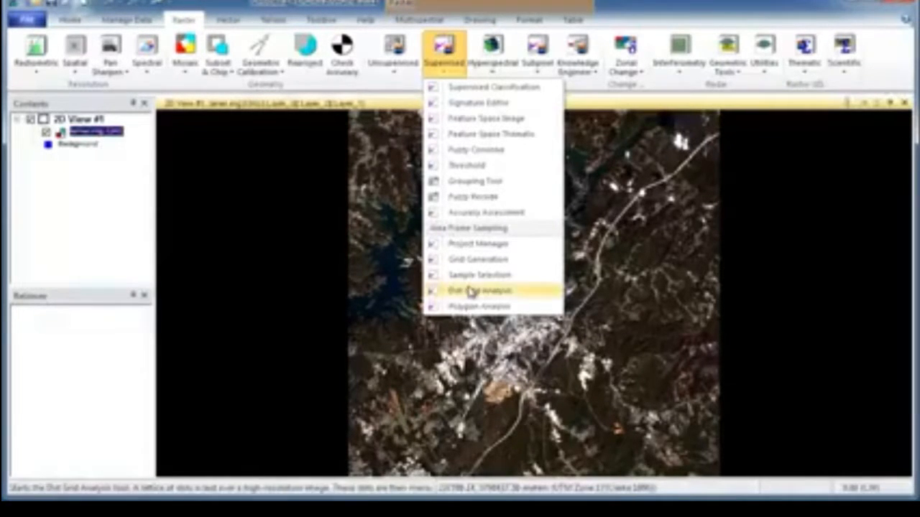
pyautogui.click(416, 93)
pyautogui.click(495, 77)
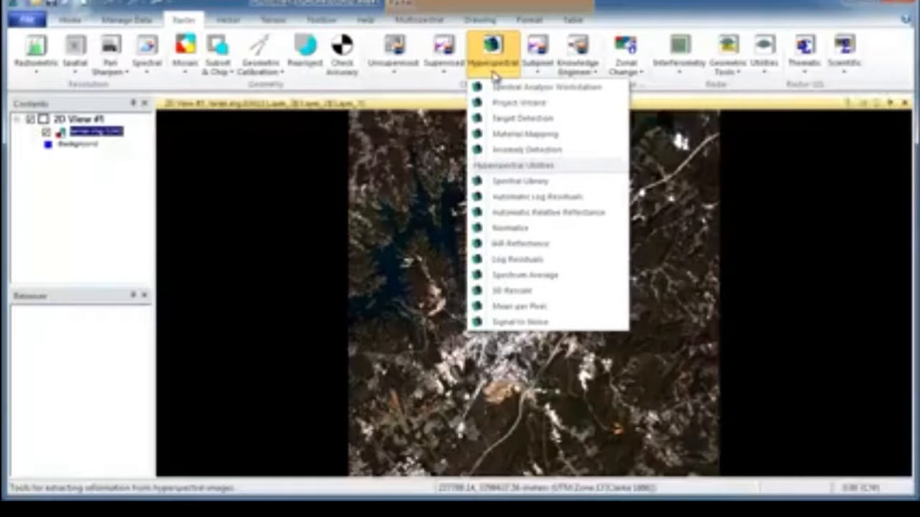
pyautogui.click(494, 71)
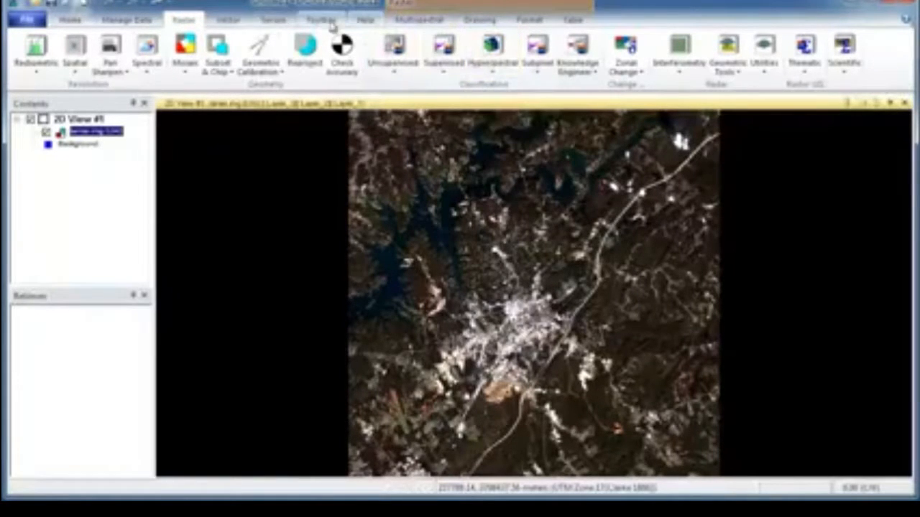
# Look through the vector, multispectral, toolbox and terrain functions, including the DEM Tools, and return to the multispectral tools
pyautogui.click(241, 23)
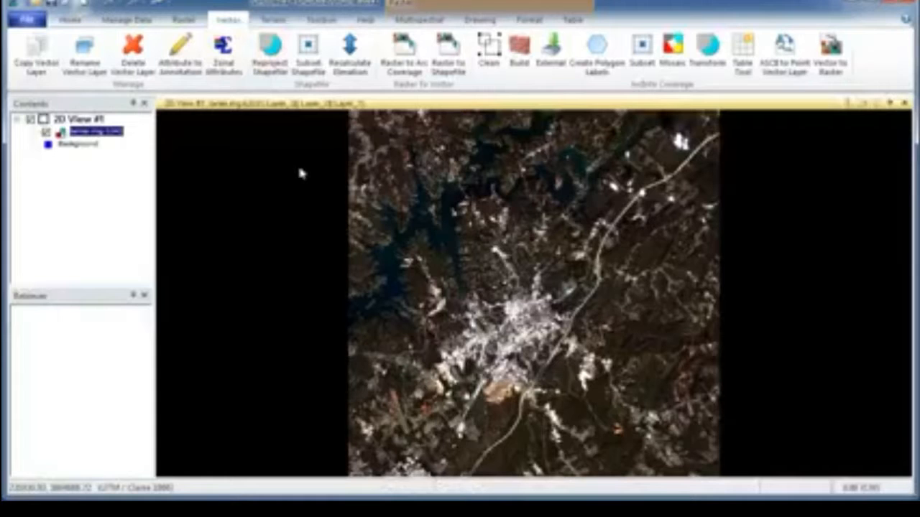
pyautogui.click(440, 22)
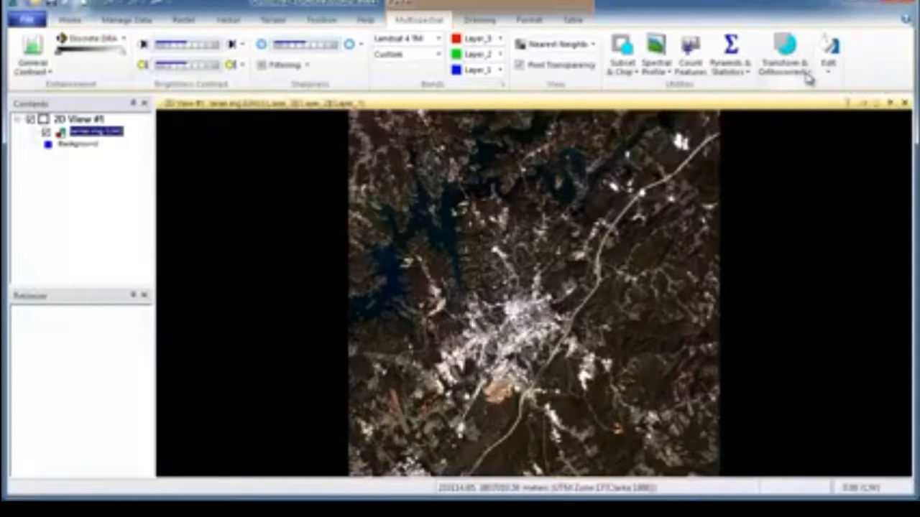
pyautogui.click(324, 21)
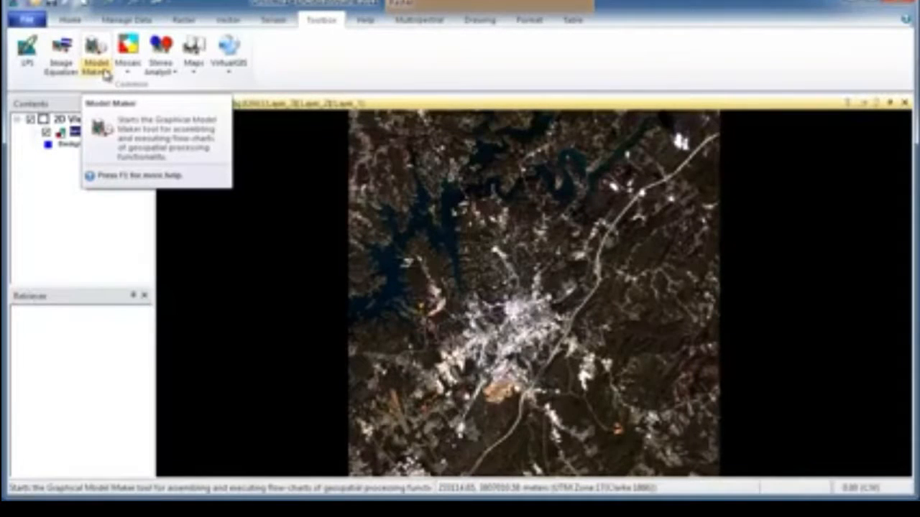
pyautogui.click(273, 20)
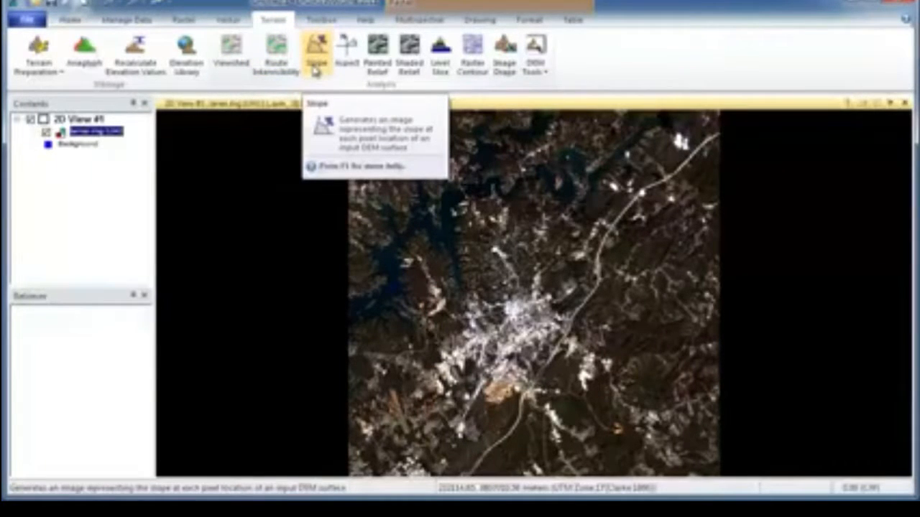
pyautogui.click(535, 70)
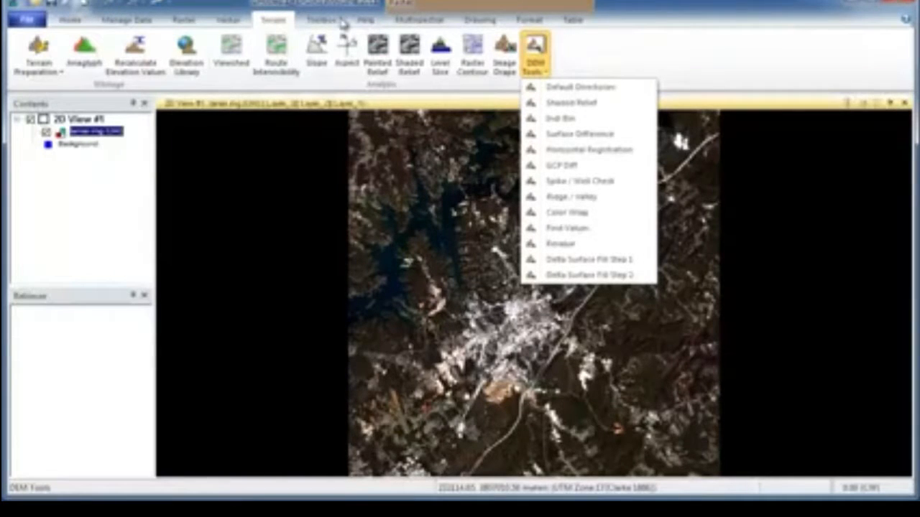
pyautogui.click(427, 24)
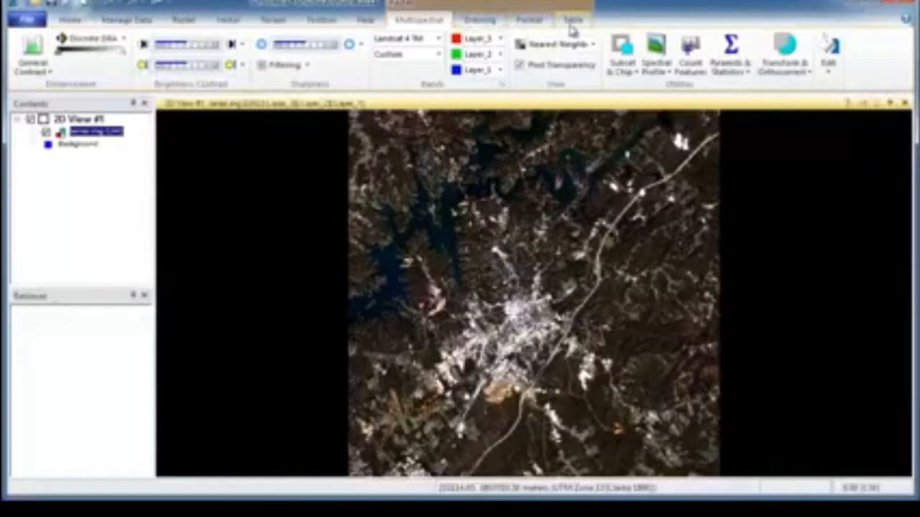
# Choose panAtlanta.img from the recently used Imagery and Data folder as the layer to add, and display its raster options
pyautogui.rightClick(226, 134)
pyautogui.click(282, 140)
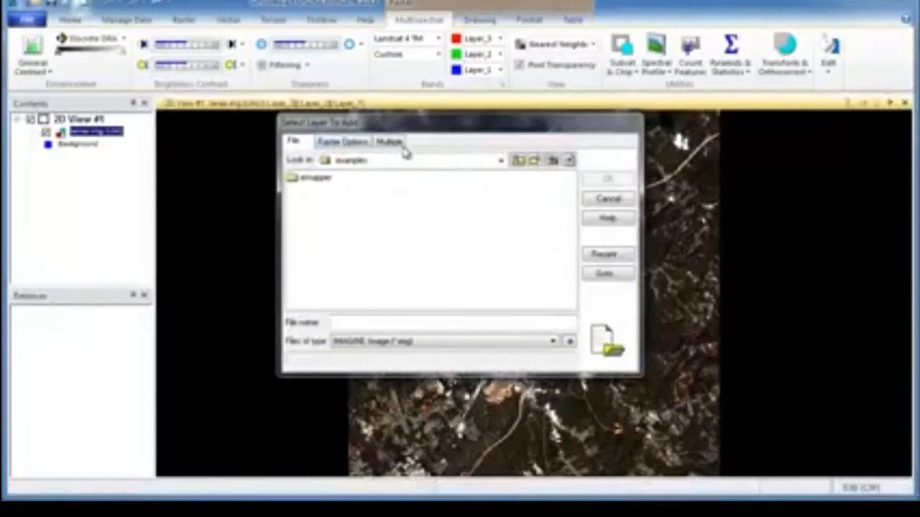
pyautogui.click(604, 254)
pyautogui.click(353, 312)
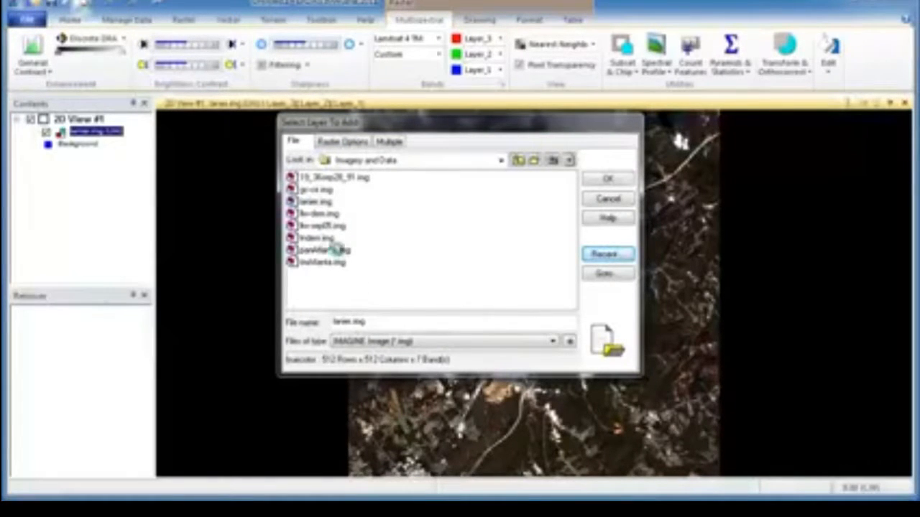
pyautogui.click(336, 249)
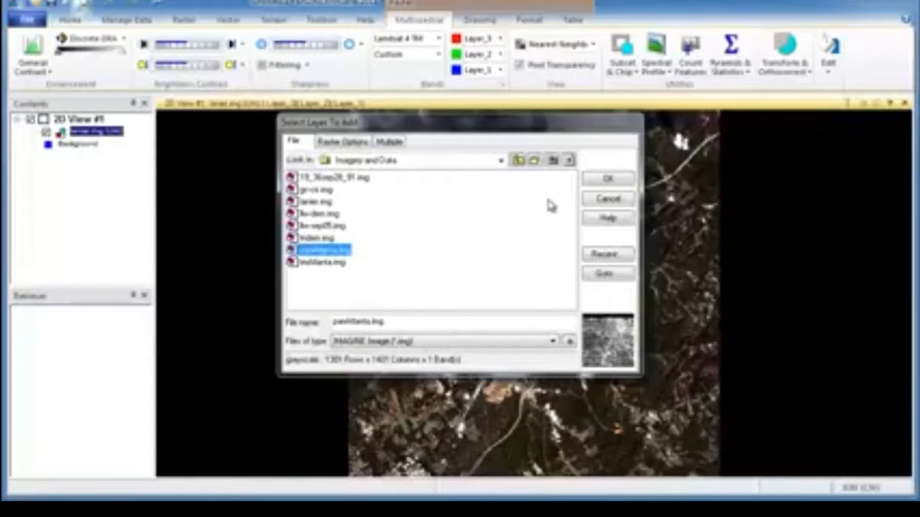
pyautogui.click(355, 144)
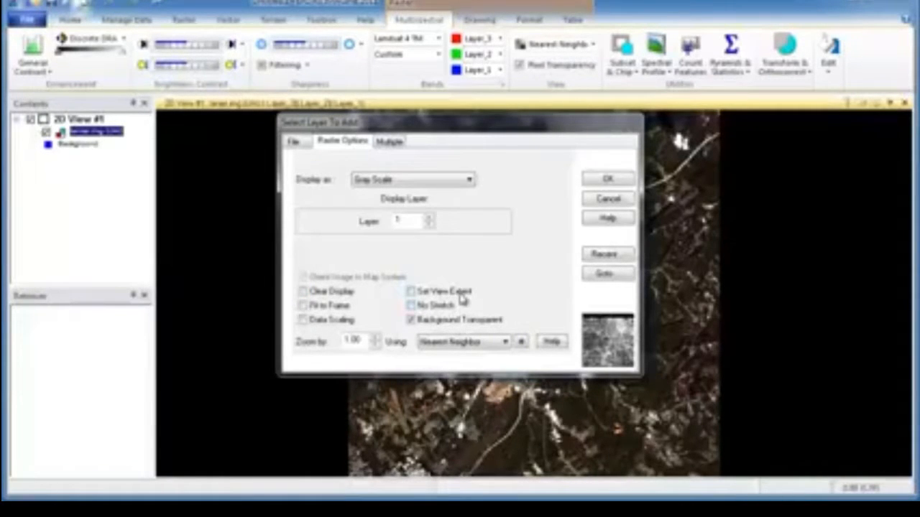
pyautogui.click(411, 294)
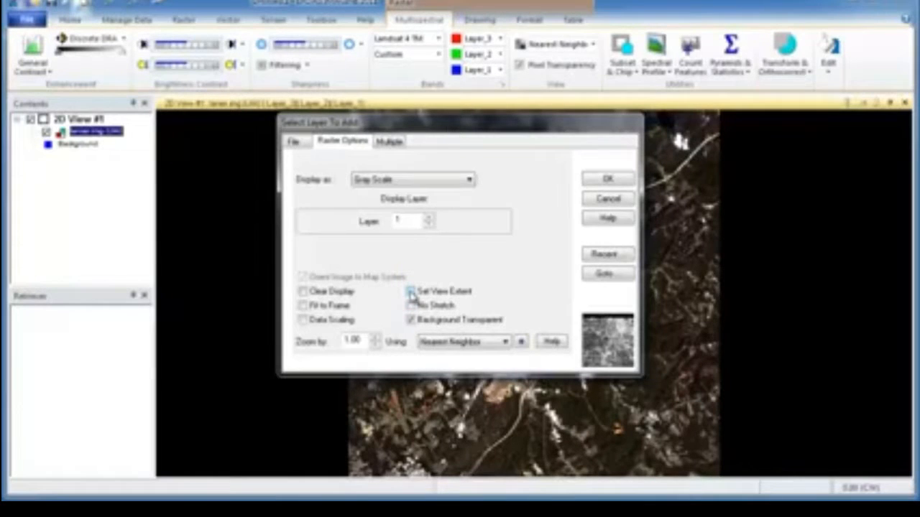
pyautogui.click(411, 294)
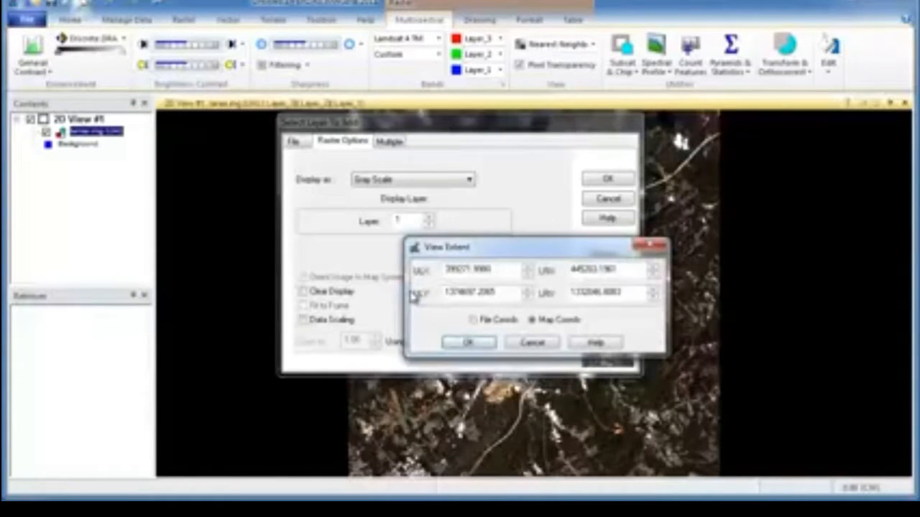
pyautogui.click(533, 342)
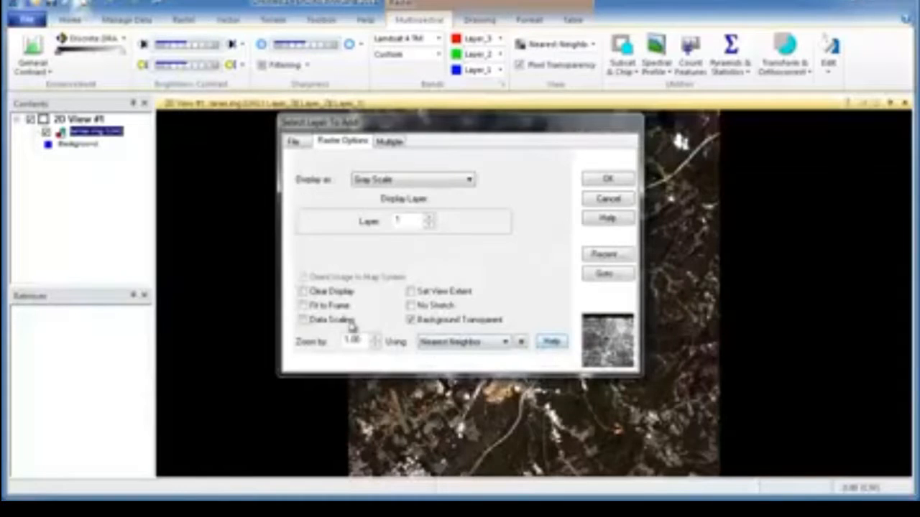
# Enable Fit to Frame for panAtlanta.img and add the image to the view
pyautogui.click(303, 306)
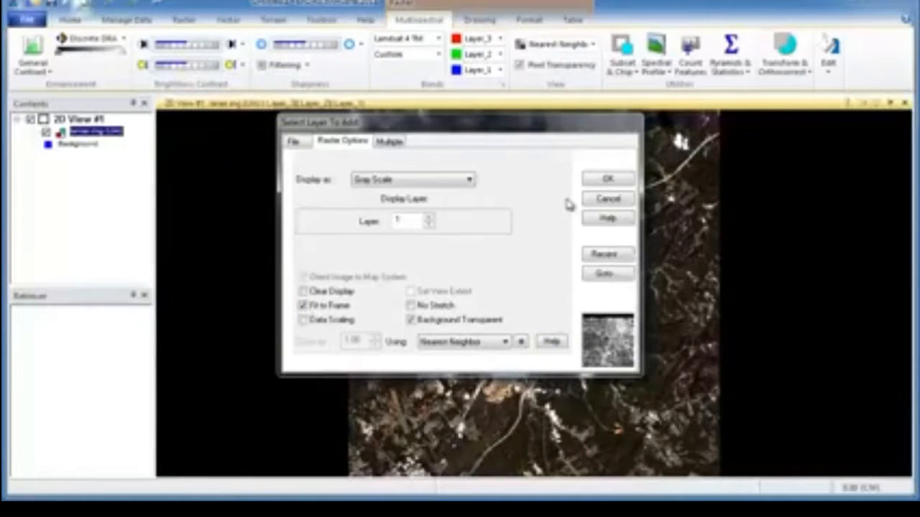
pyautogui.click(604, 182)
pyautogui.click(604, 182)
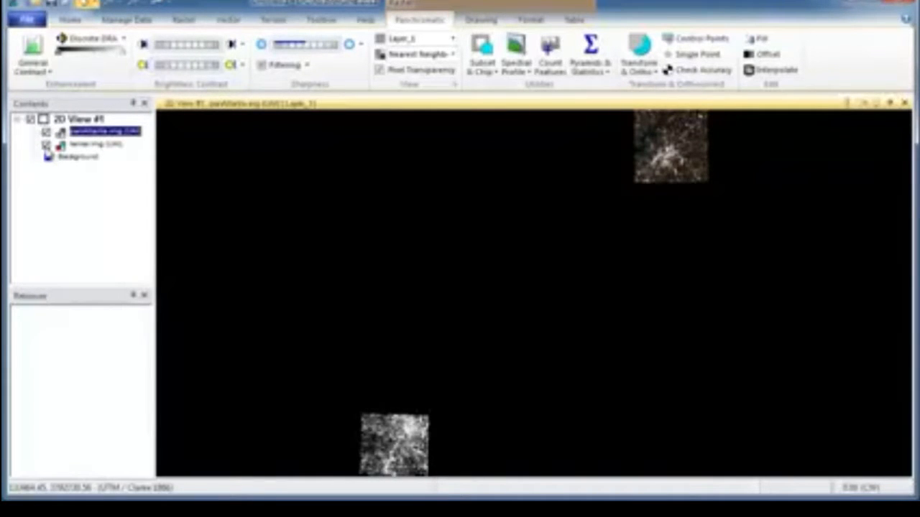
# Toggle the visibility of the lanier.img layer, leaving it hidden
pyautogui.click(46, 145)
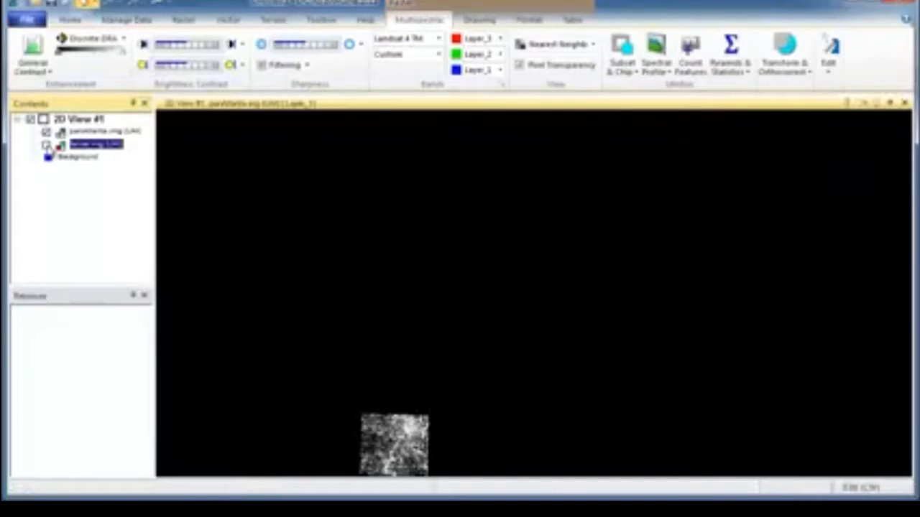
pyautogui.click(46, 145)
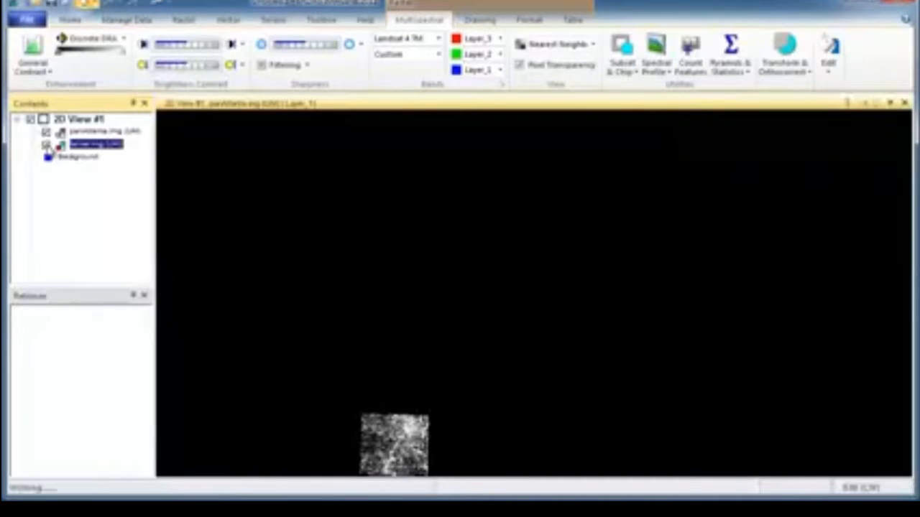
pyautogui.click(46, 145)
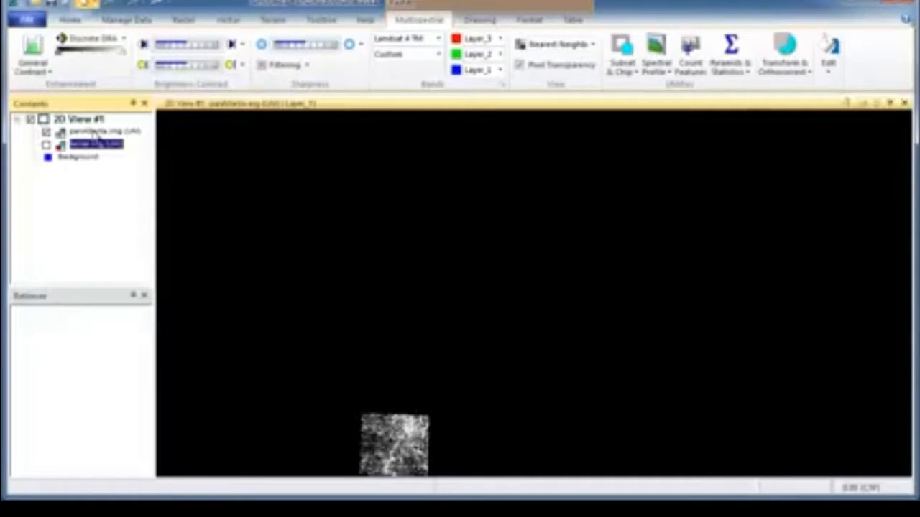
# Compare the panchromatic and multispectral tools by alternately selecting panAtlanta.img and lanier.img, ending on panAtlanta.img
pyautogui.click(97, 133)
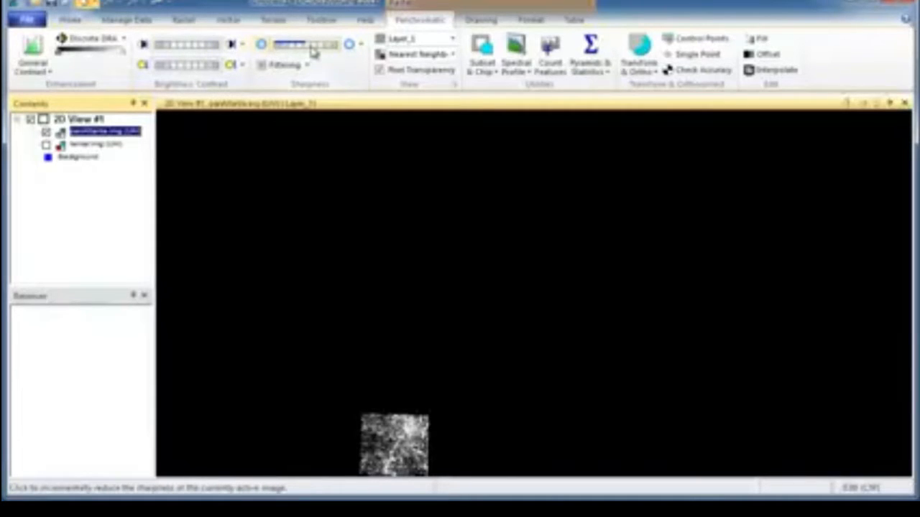
pyautogui.click(97, 145)
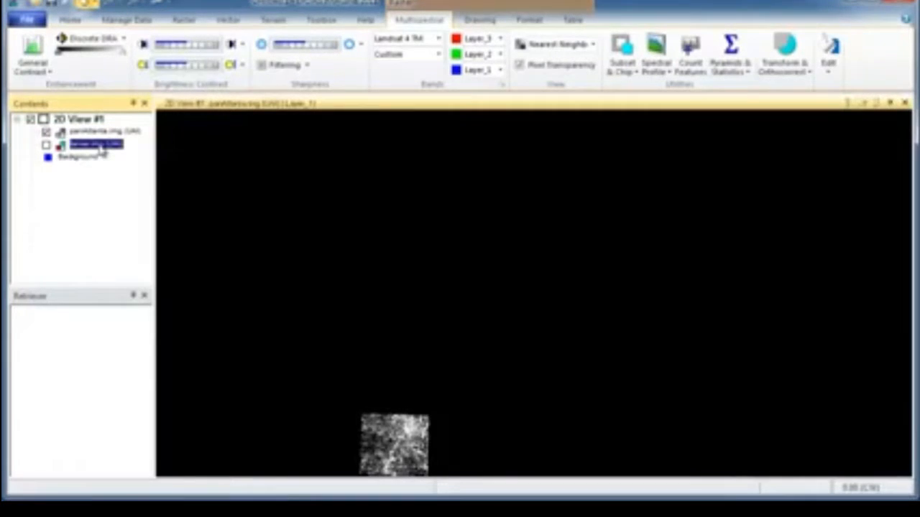
pyautogui.click(101, 133)
pyautogui.click(99, 144)
pyautogui.click(106, 133)
pyautogui.click(107, 145)
pyautogui.click(111, 133)
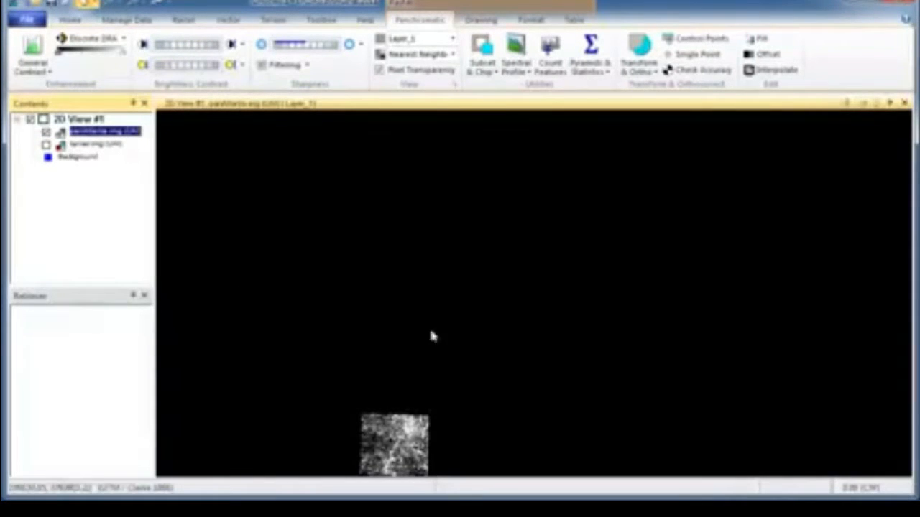
# Bring the panAtlanta.img image toward the centre of the view and zoom in to examine its streets in detail
pyautogui.moveTo(424, 441); pyautogui.dragTo(530, 285)
pyautogui.scroll(8, 483, 288)
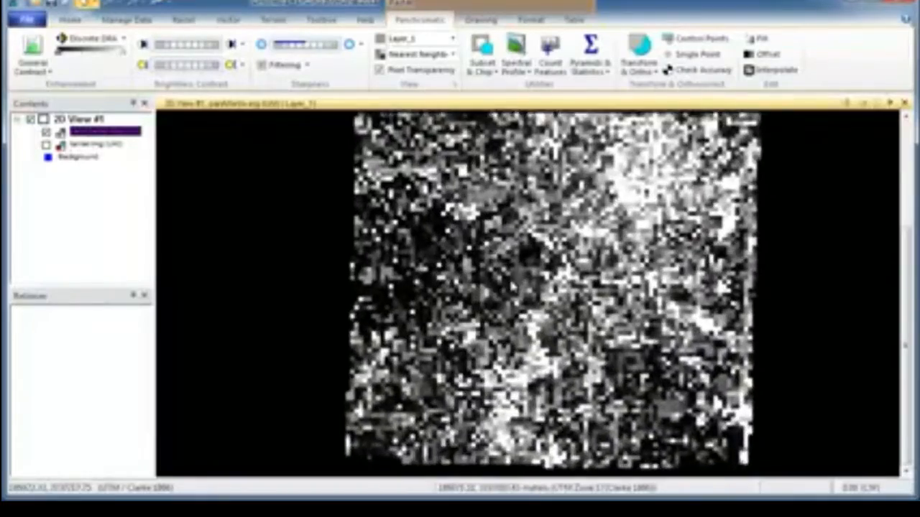
pyautogui.scroll(3, 575, 266)
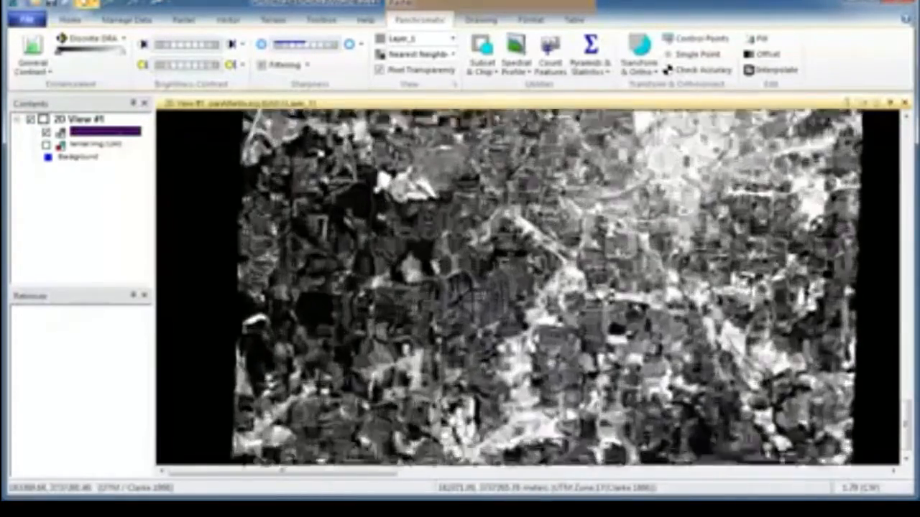
pyautogui.scroll(2, 568, 263)
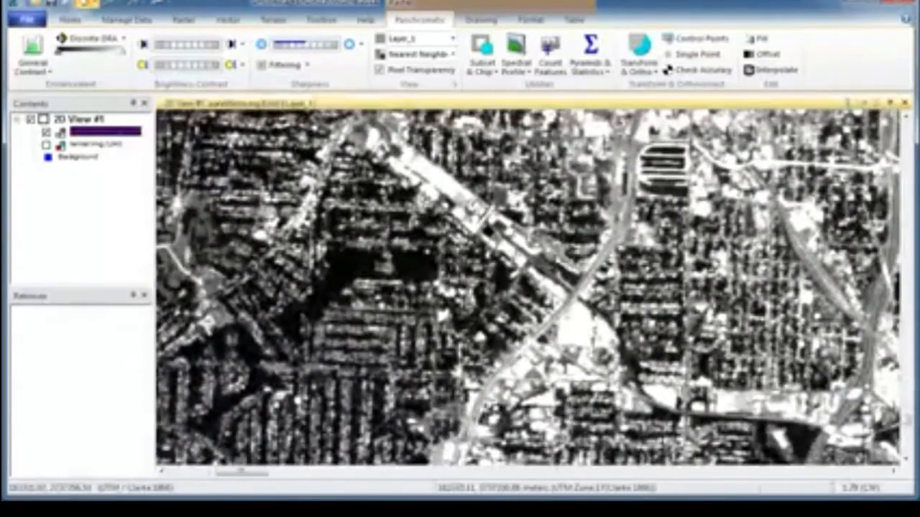
pyautogui.scroll(2, 568, 262)
pyautogui.scroll(-6, 568, 262)
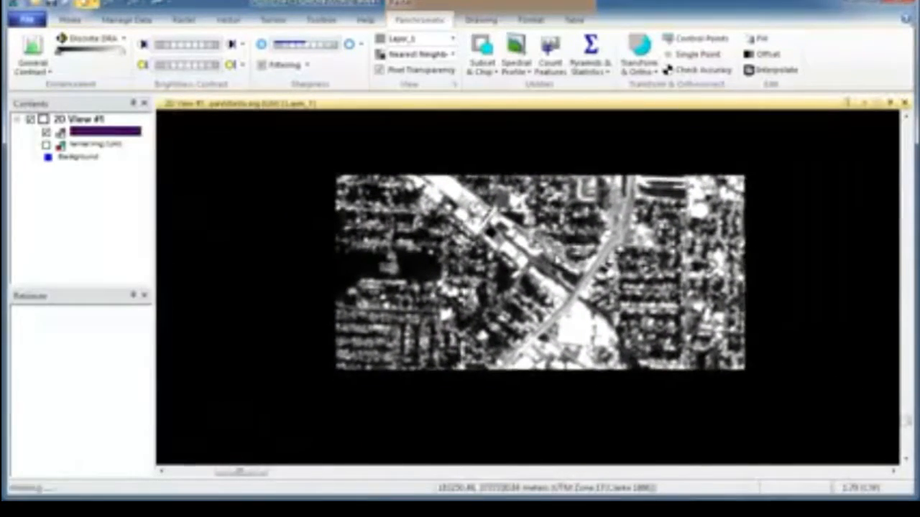
pyautogui.scroll(4, 567, 263)
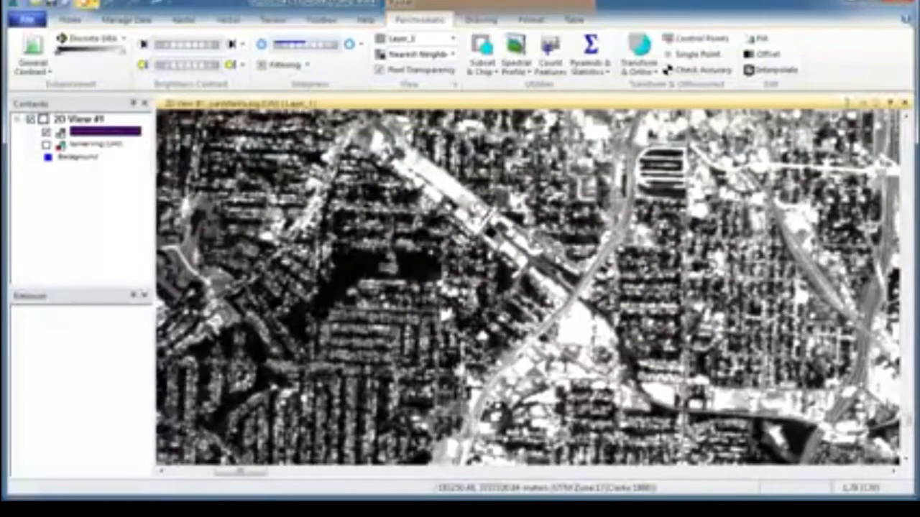
# Check the general metadata of panAtlanta.img and close it
pyautogui.click(70, 20)
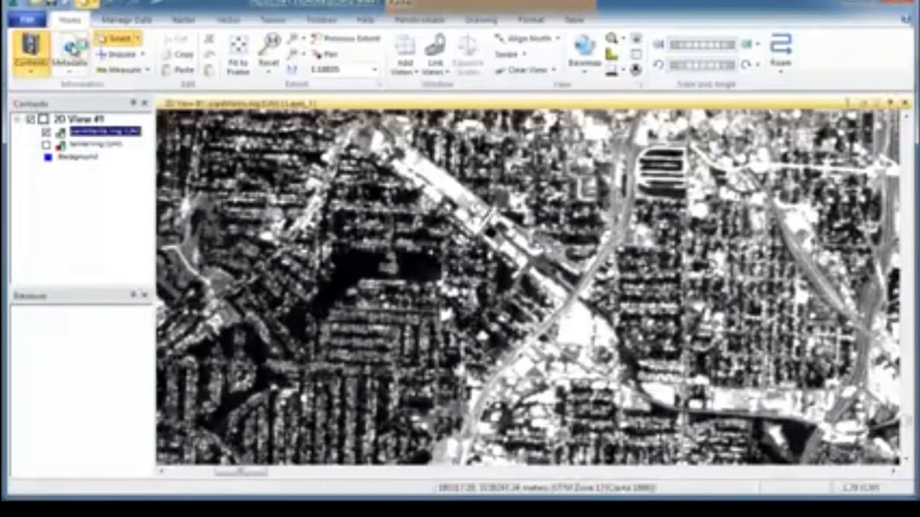
pyautogui.click(69, 52)
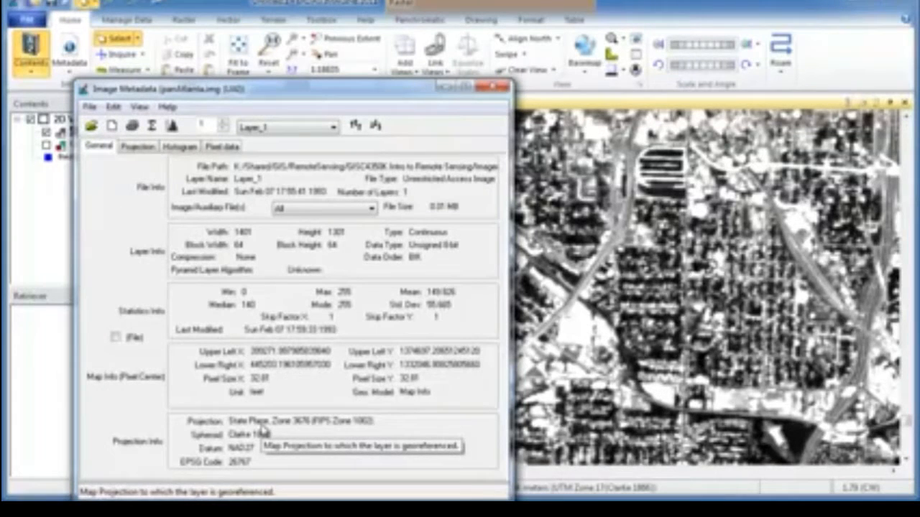
pyautogui.click(499, 87)
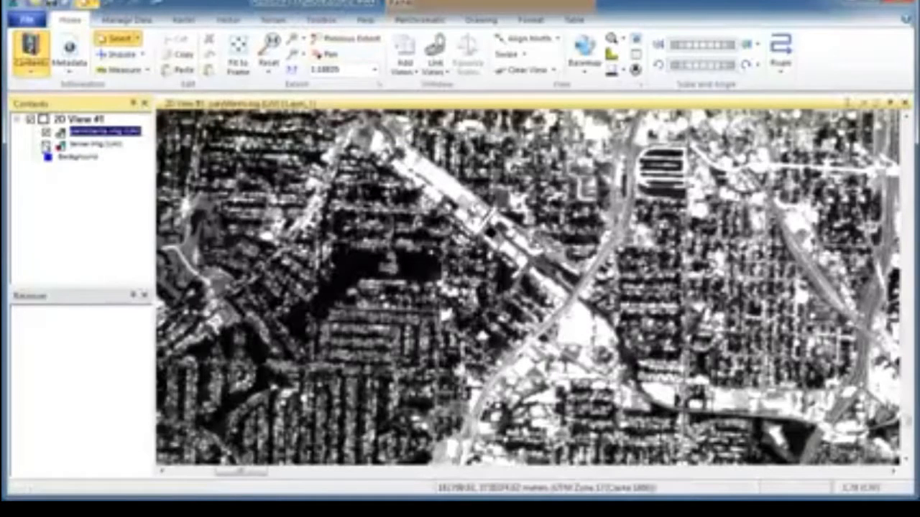
# Make the lanier.img layer visible again and select it
pyautogui.click(46, 145)
pyautogui.click(61, 146)
pyautogui.rightClick(89, 146)
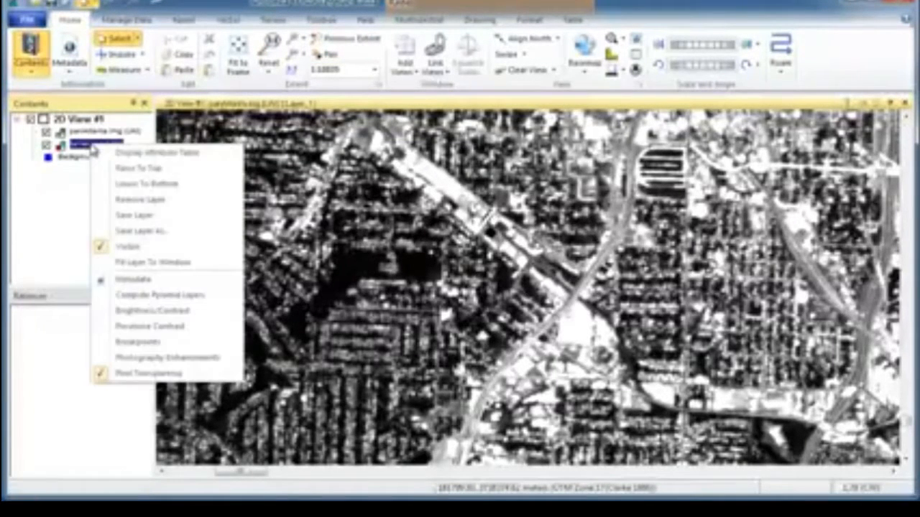
pyautogui.click(79, 202)
# Fit both images in the view, then centre lanier.img and zoom in on it
pyautogui.rightClick(242, 161)
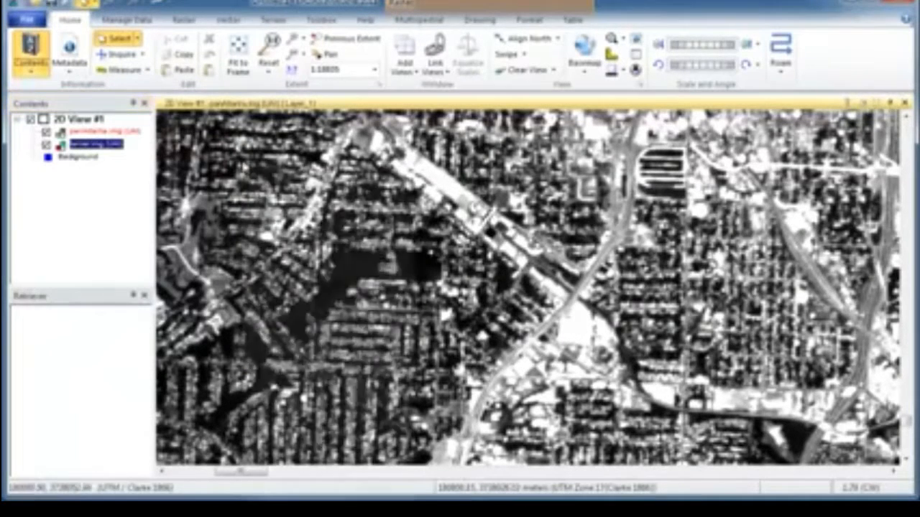
pyautogui.click(314, 429)
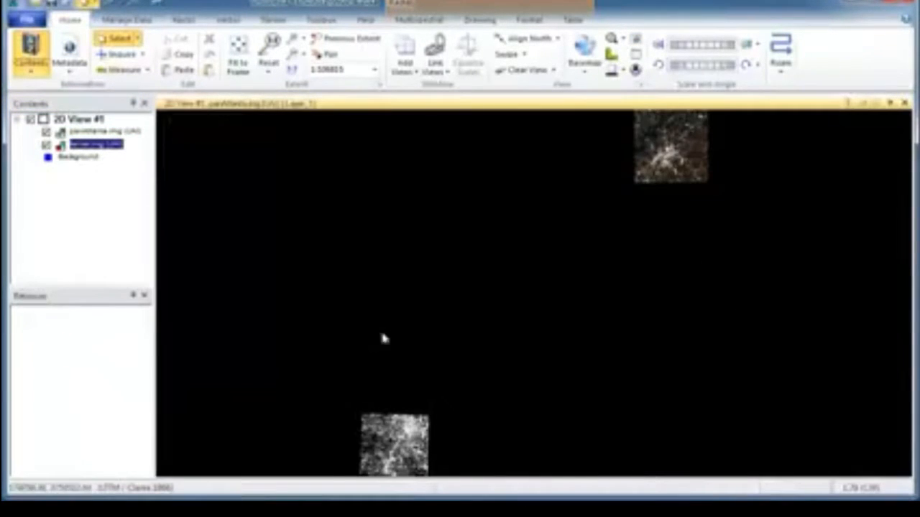
pyautogui.scroll(5, 672, 144)
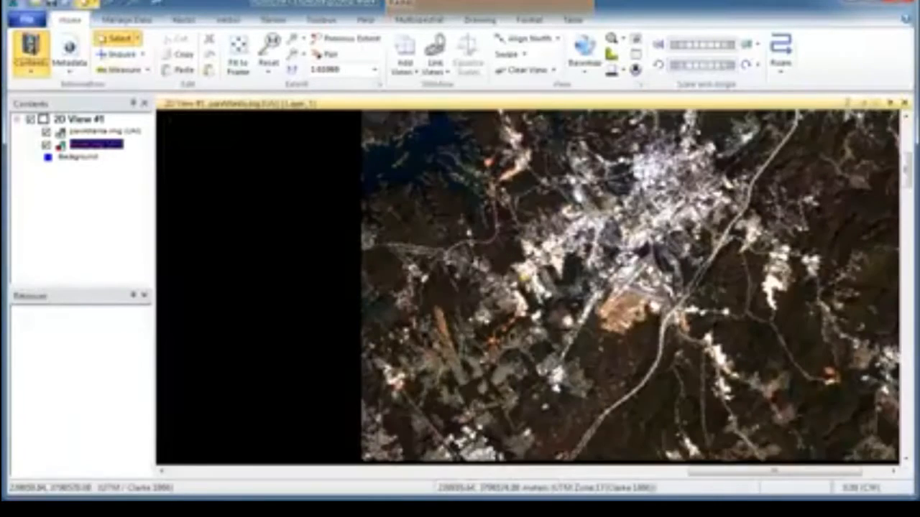
pyautogui.moveTo(649, 176); pyautogui.dragTo(462, 243)
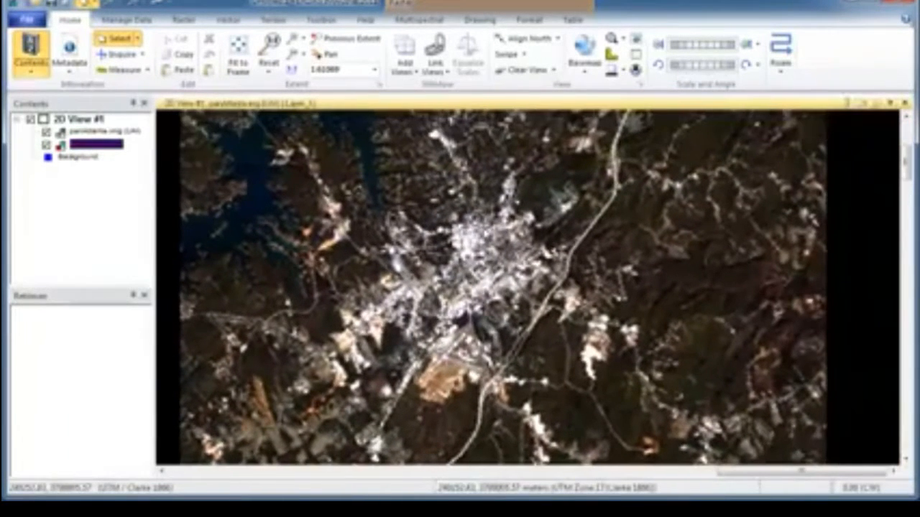
# Open the Unsupervised Classification (Isodata) tool for raster data and choose lanier.img as the input raster file
pyautogui.click(185, 20)
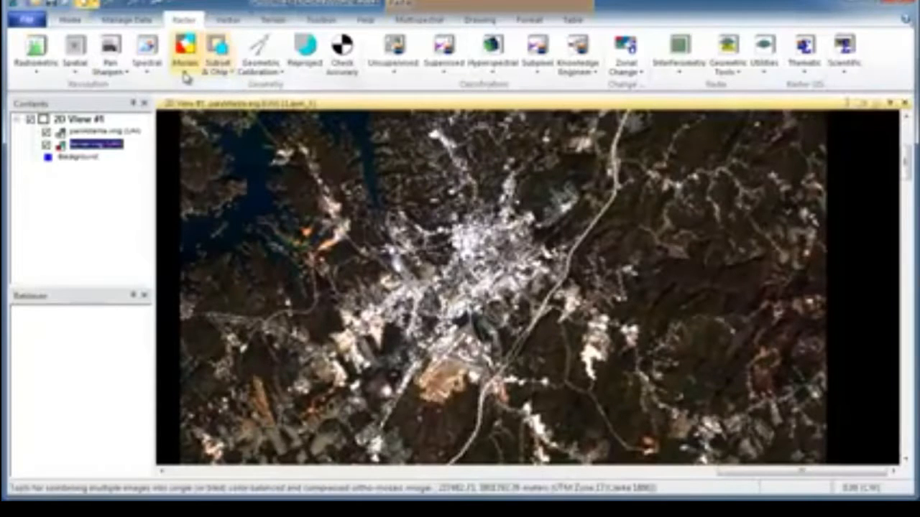
pyautogui.click(185, 77)
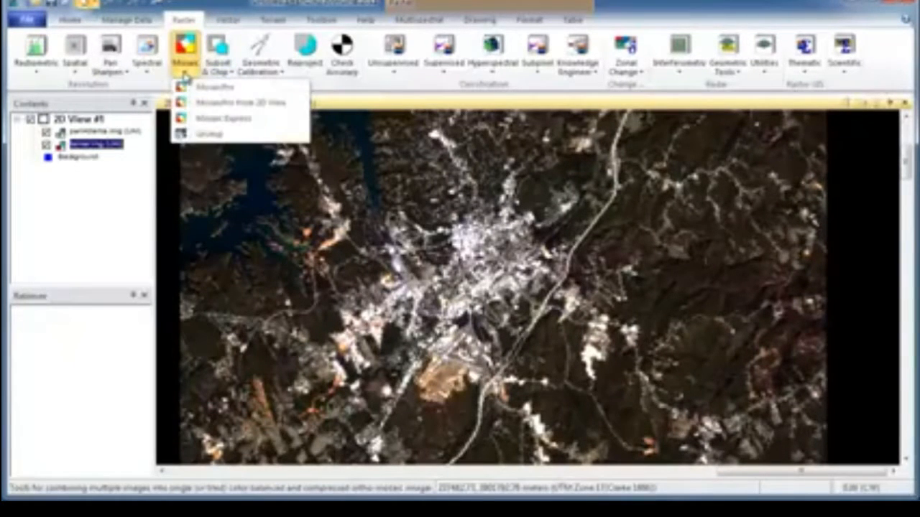
pyautogui.click(186, 78)
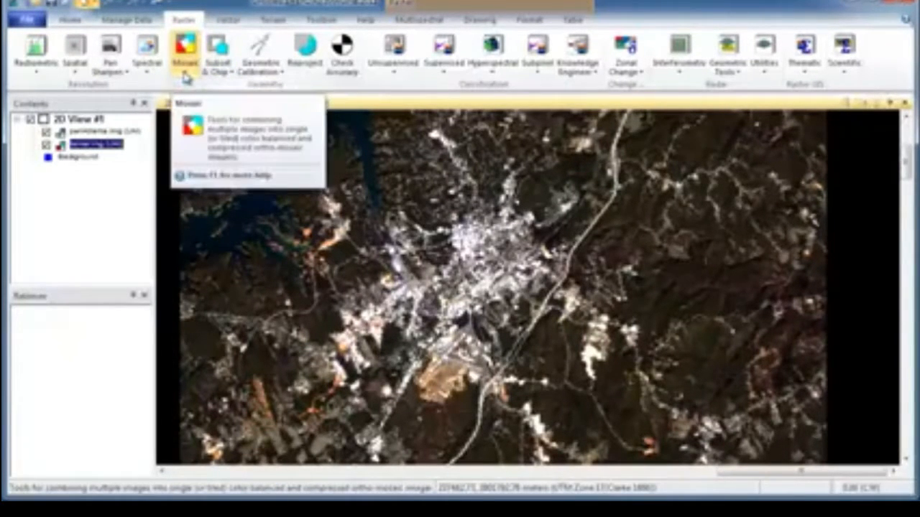
pyautogui.click(414, 79)
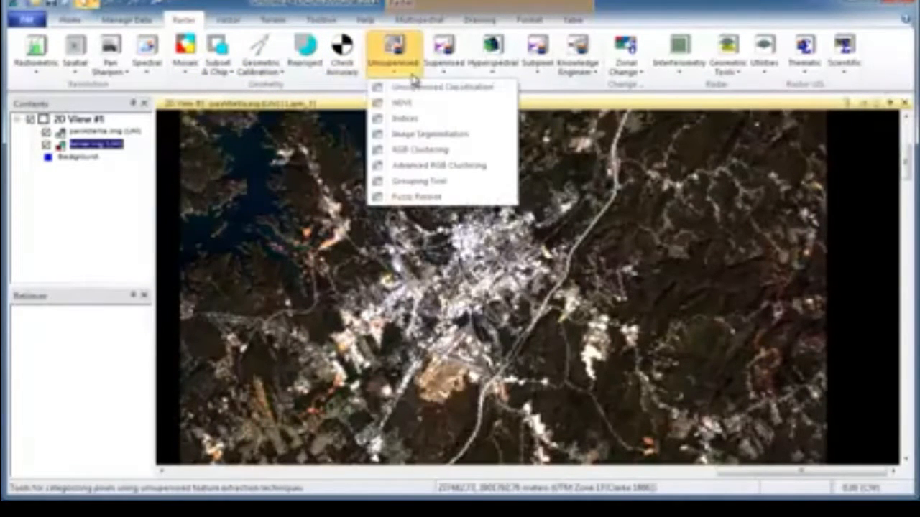
pyautogui.click(419, 88)
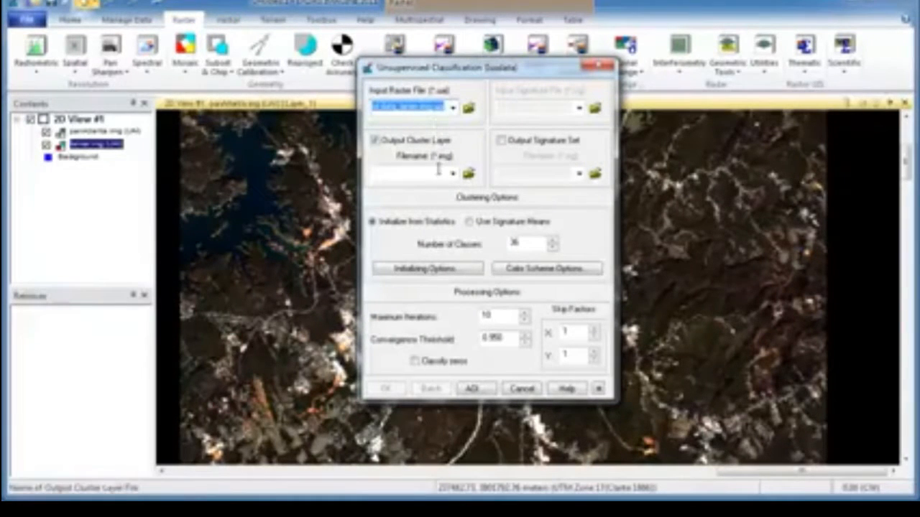
pyautogui.click(452, 108)
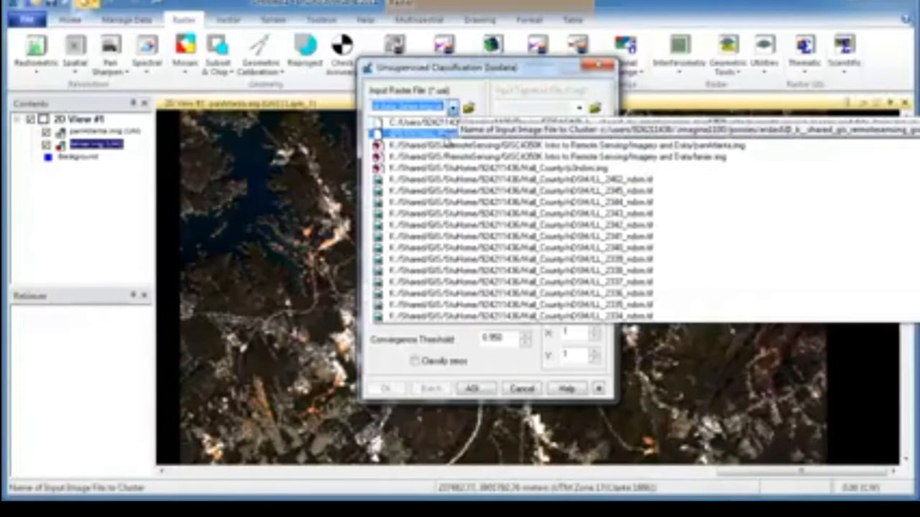
pyautogui.click(459, 115)
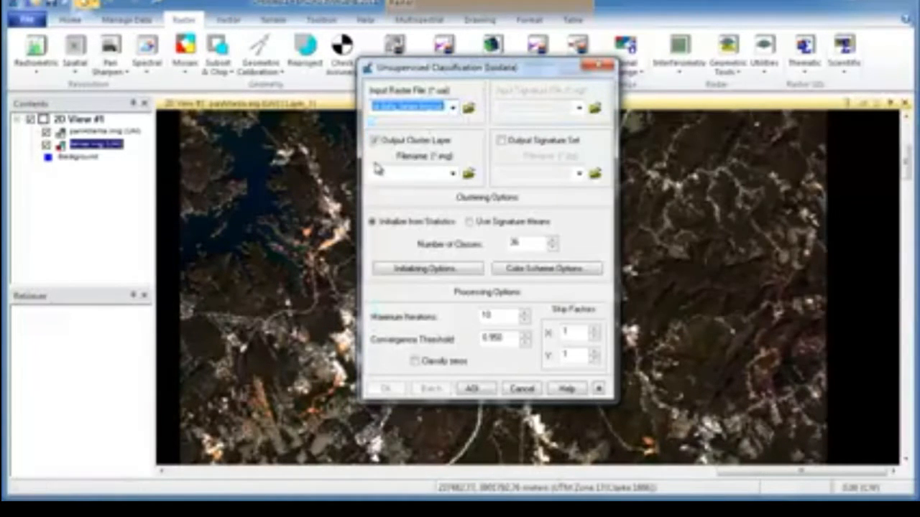
pyautogui.click(452, 107)
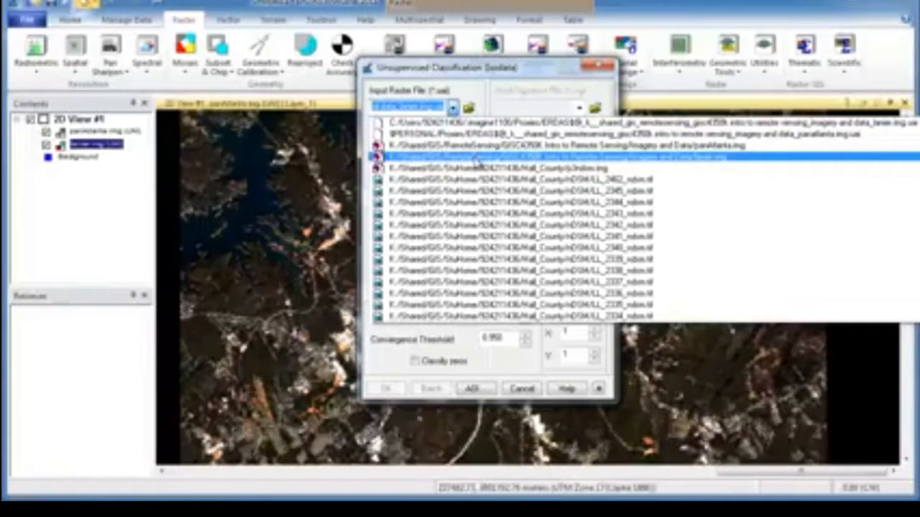
pyautogui.click(477, 158)
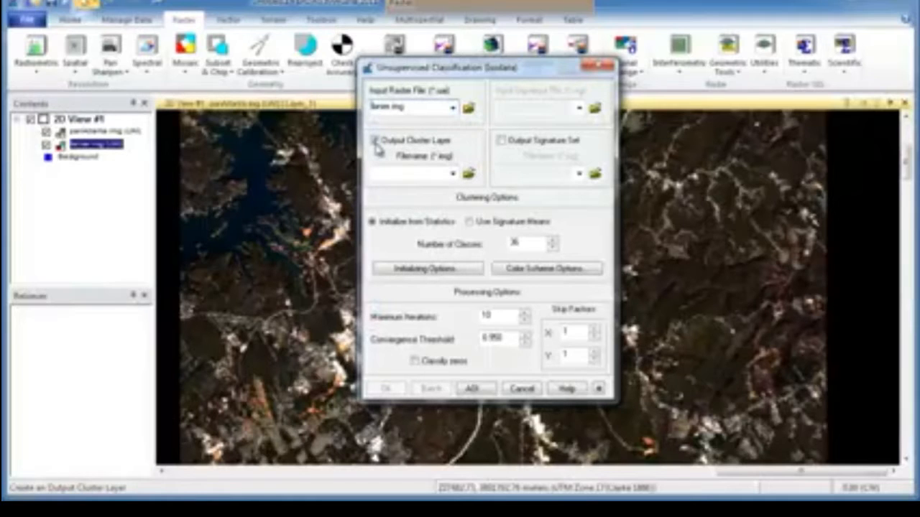
# Set the output cluster layer's file name to temp.img in the default folder
pyautogui.click(467, 175)
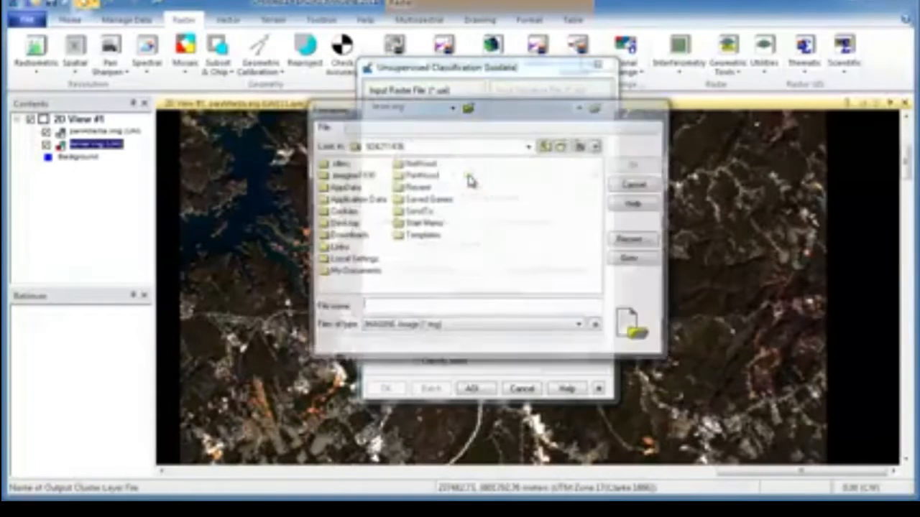
pyautogui.click(429, 306)
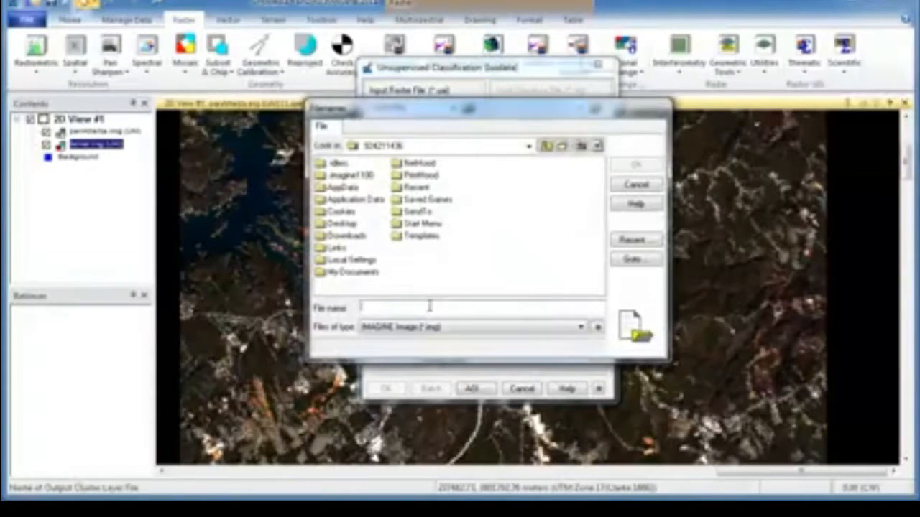
pyautogui.write('temp')
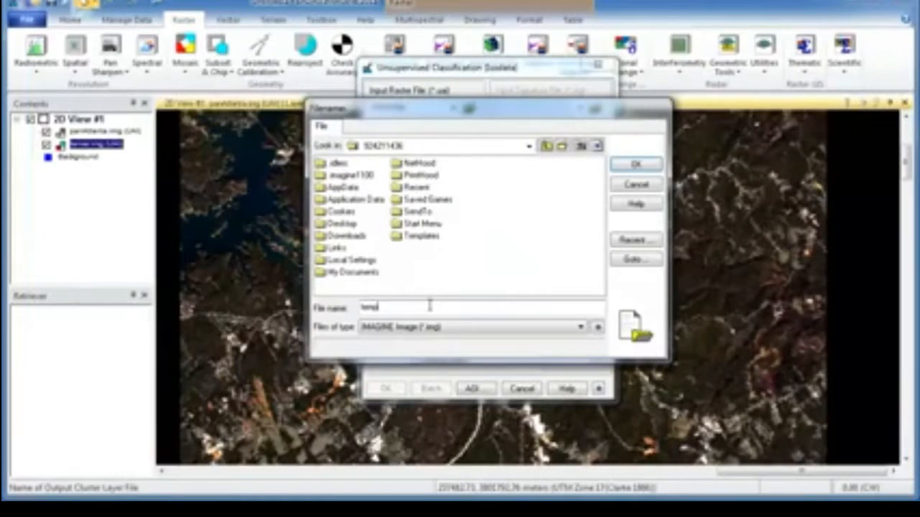
pyautogui.click(631, 164)
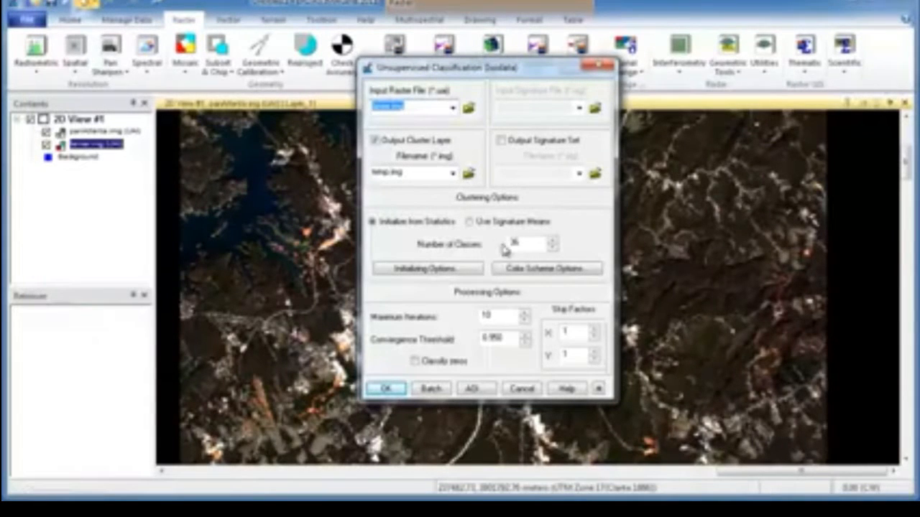
# Set the number of classes to 50, run the classification, and close the process list once it completes
pyautogui.click(554, 245)
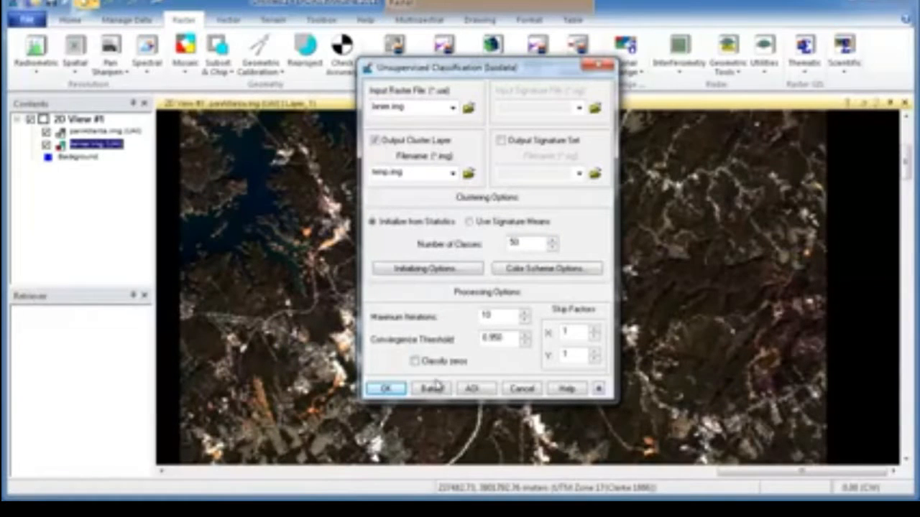
pyautogui.click(387, 389)
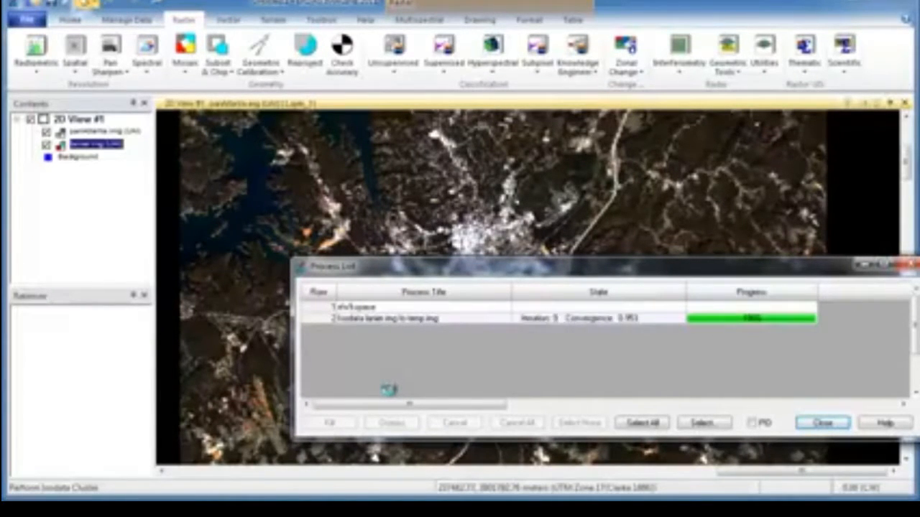
pyautogui.click(823, 423)
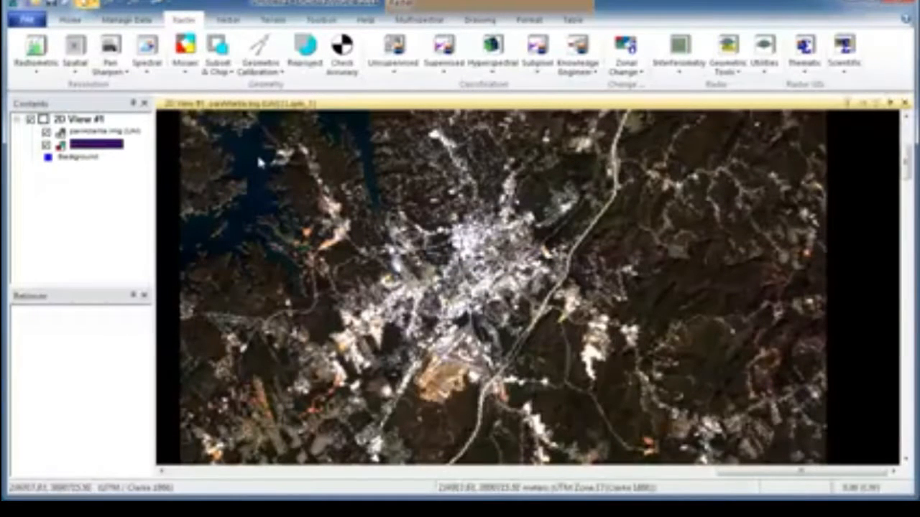
# Remove the panAtlanta.img layer from the 2D view
pyautogui.click(108, 133)
pyautogui.rightClick(107, 133)
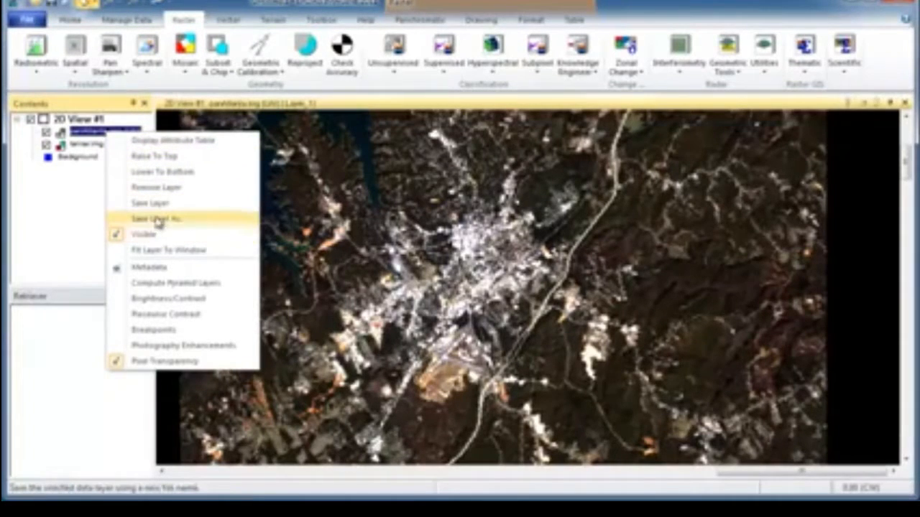
pyautogui.click(158, 188)
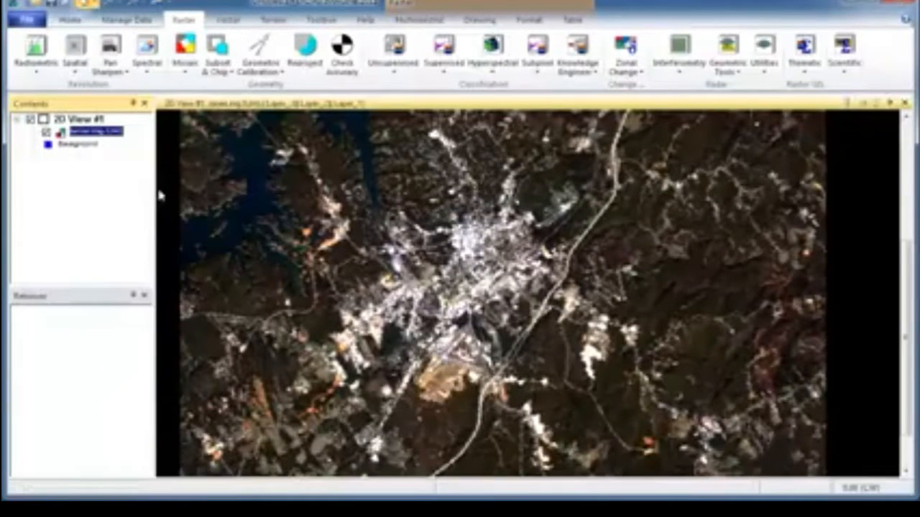
# Add the classified raster temp.img to the view from the recently used files
pyautogui.rightClick(307, 163)
pyautogui.click(366, 180)
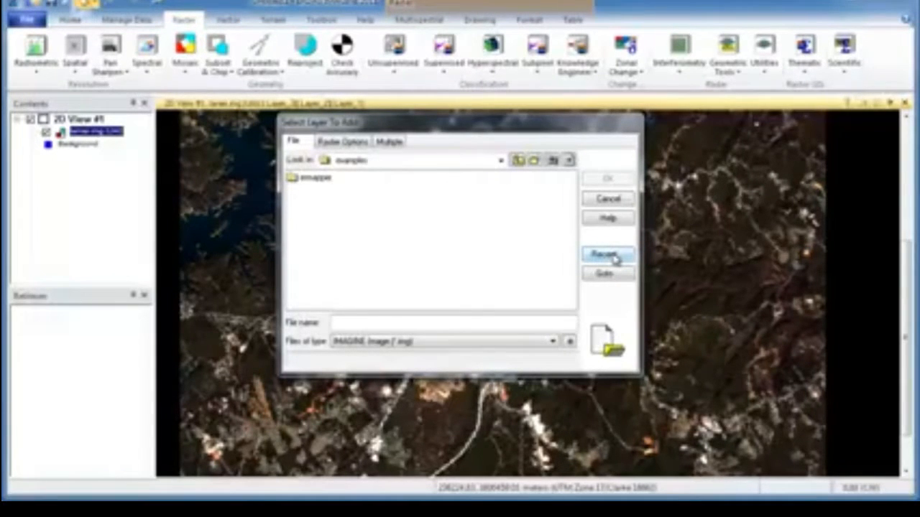
pyautogui.click(606, 255)
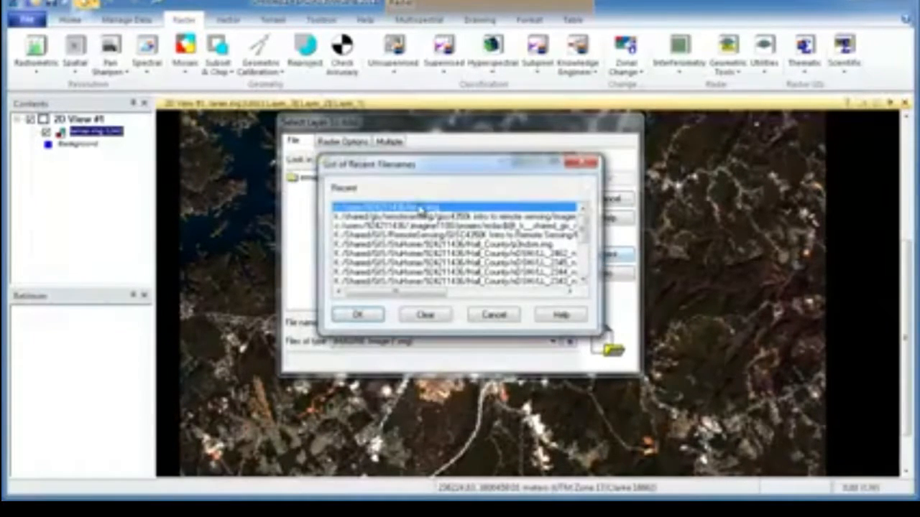
pyautogui.click(373, 316)
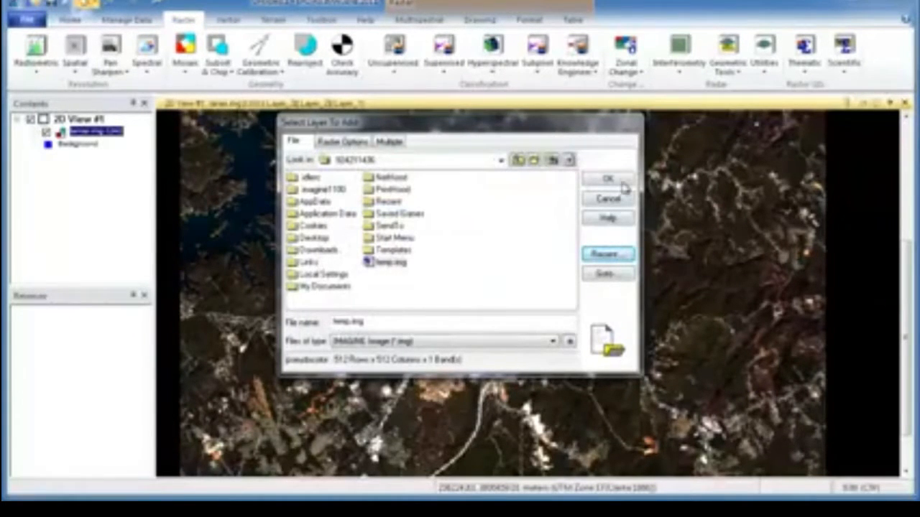
pyautogui.click(621, 181)
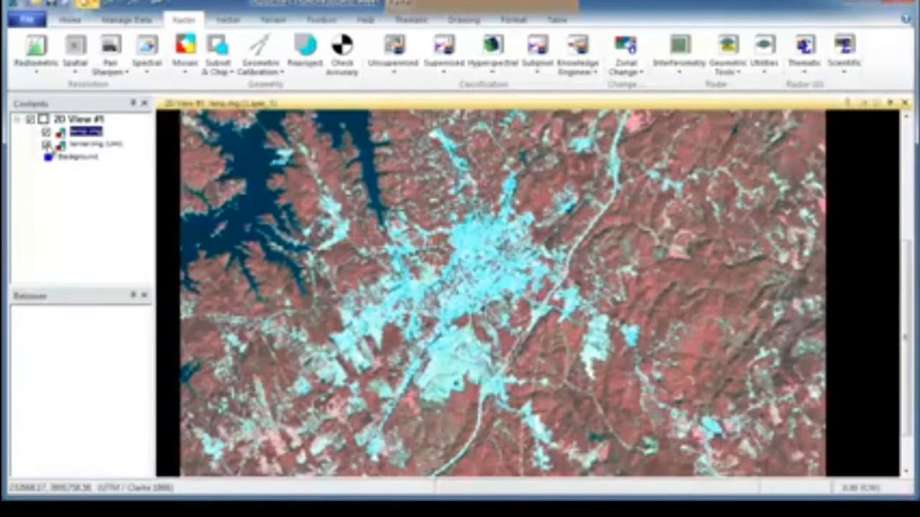
# Hide the lanier.img layer and inspect the urban area in the classified temp.img
pyautogui.click(50, 147)
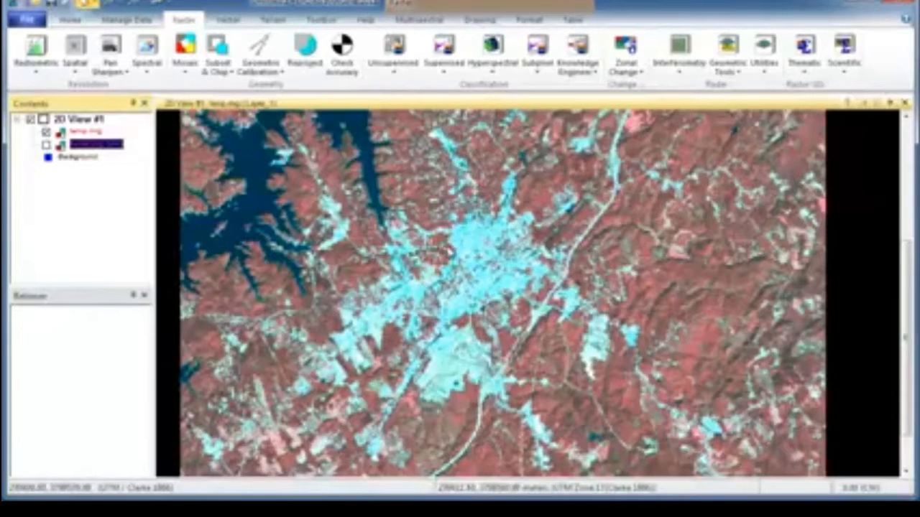
pyautogui.moveTo(440, 250); pyautogui.dragTo(434, 373)
pyautogui.moveTo(434, 264)
pyautogui.mouseDown()
pyautogui.moveTo(385, 351)
pyautogui.moveTo(404, 336)
pyautogui.moveTo(403, 352)
pyautogui.moveTo(530, 286)
pyautogui.mouseUp()
pyautogui.moveTo(580, 320); pyautogui.dragTo(496, 235)
pyautogui.moveTo(476, 371); pyautogui.dragTo(492, 210)
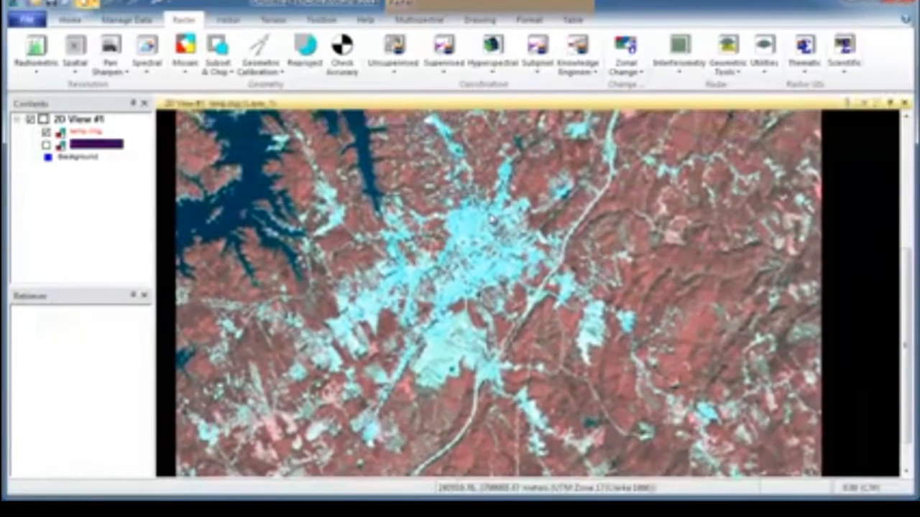
# Display the attribute table of temp.img and look through its class rows and colours
pyautogui.rightClick(88, 133)
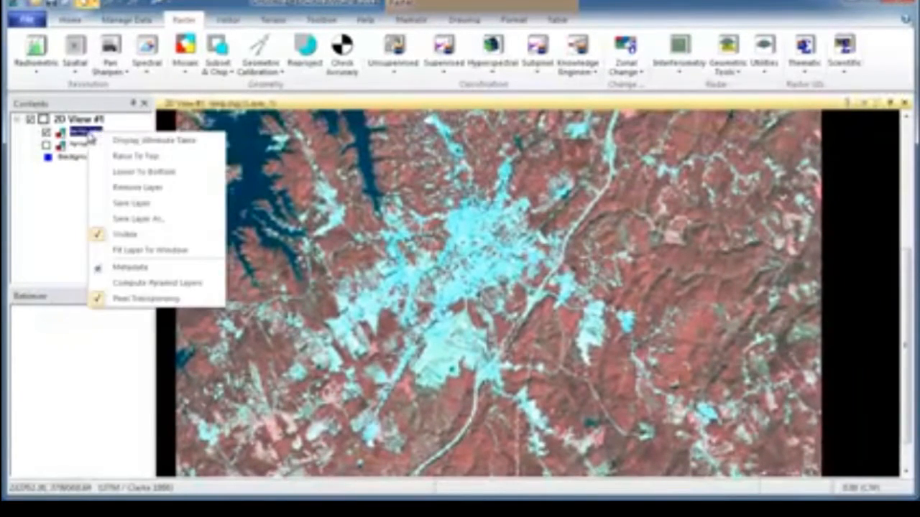
pyautogui.click(166, 143)
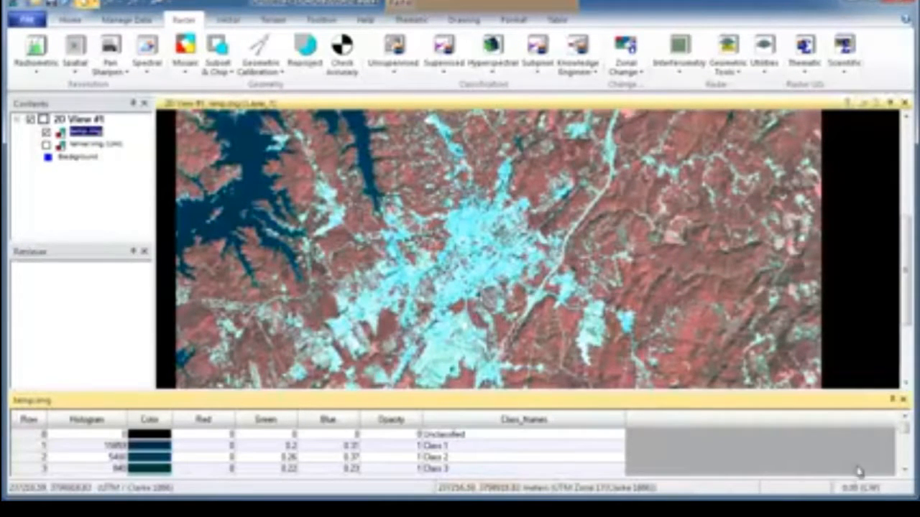
pyautogui.scroll(-4, 905, 470)
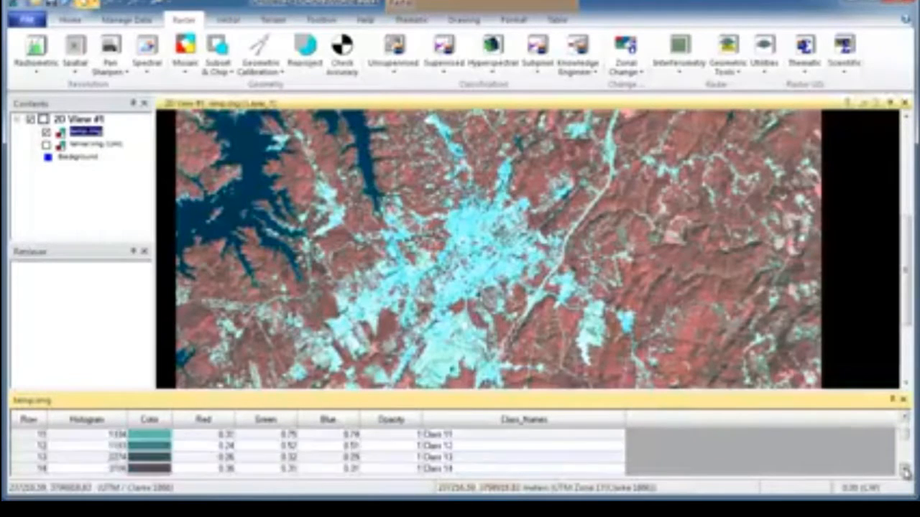
pyautogui.scroll(-5, 905, 470)
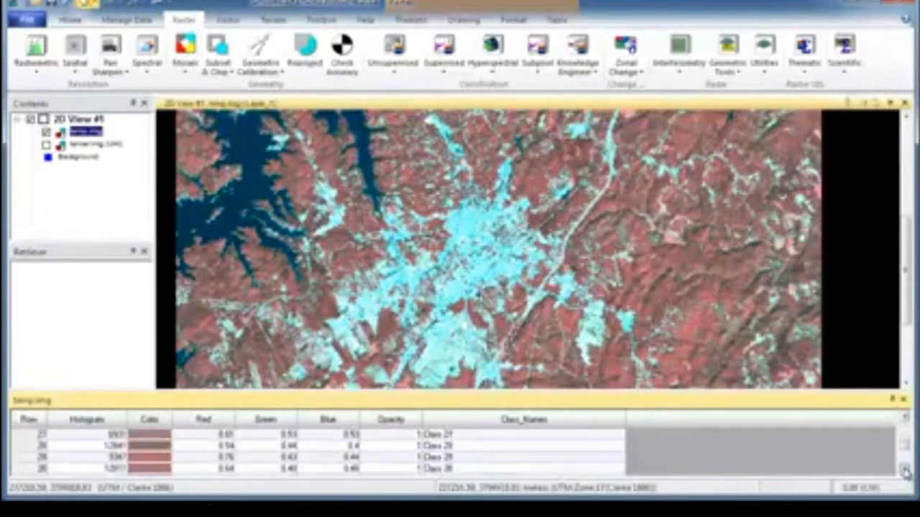
pyautogui.scroll(-8, 905, 470)
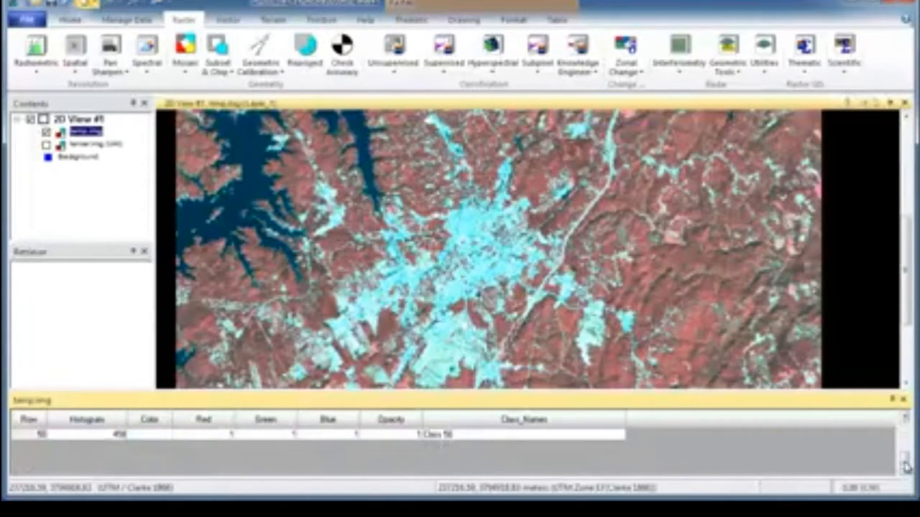
pyautogui.scroll(4, 906, 467)
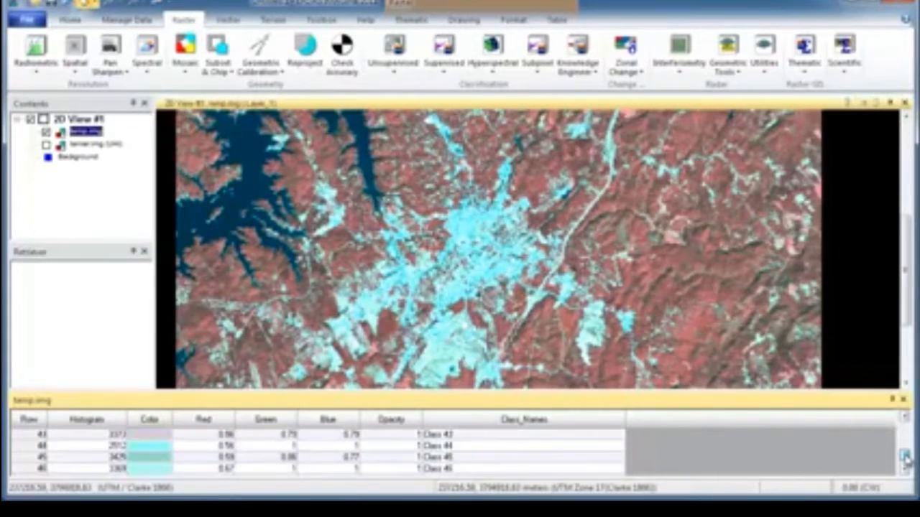
# Browse the class rows of the temp.img attribute table between the low and high class numbers to compare their colours
pyautogui.scroll(3, 906, 460)
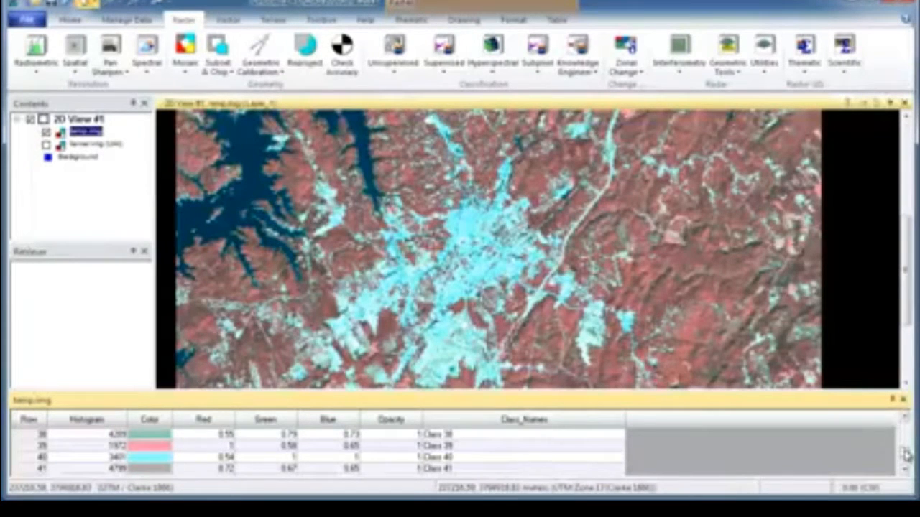
pyautogui.moveTo(905, 451); pyautogui.dragTo(907, 430)
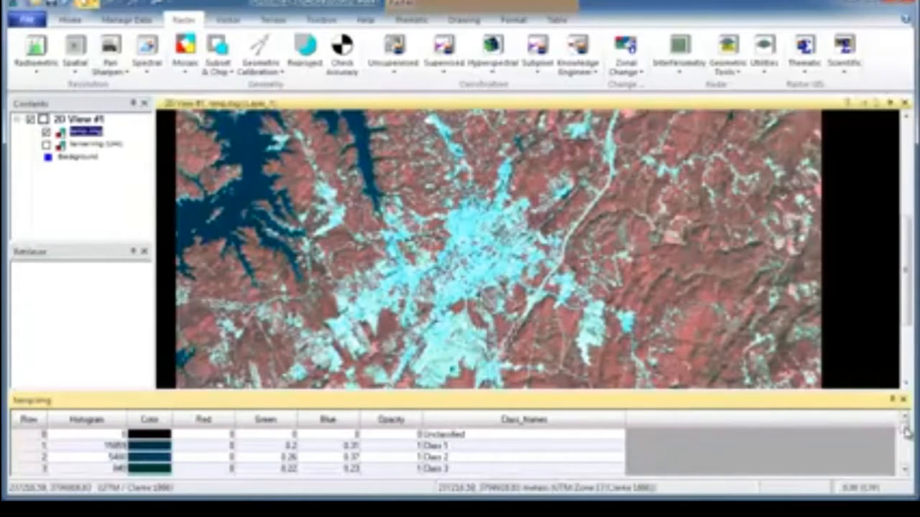
pyautogui.moveTo(908, 427); pyautogui.dragTo(908, 451)
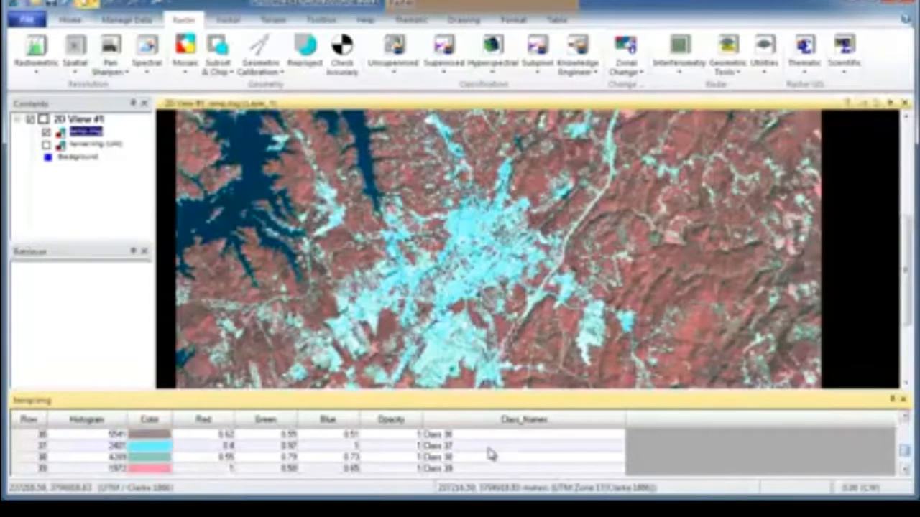
pyautogui.click(139, 451)
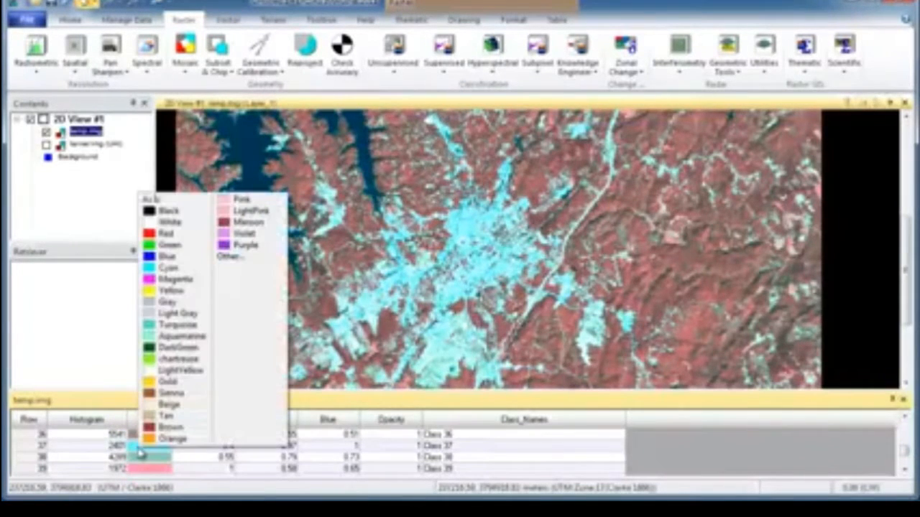
pyautogui.click(29, 449)
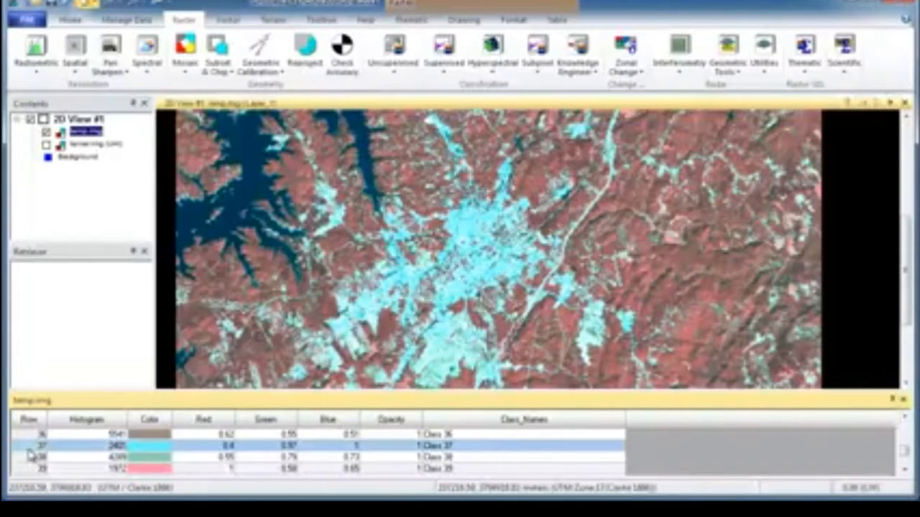
pyautogui.rightClick(30, 451)
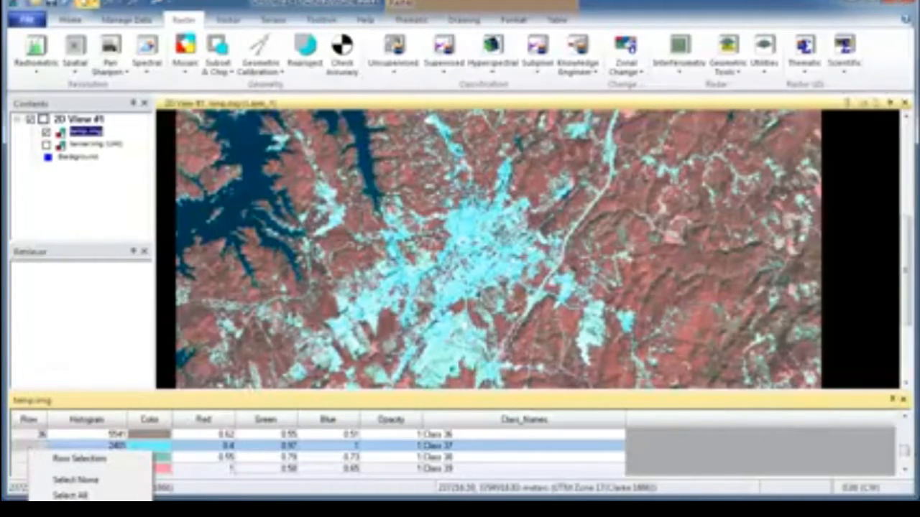
pyautogui.click(907, 455)
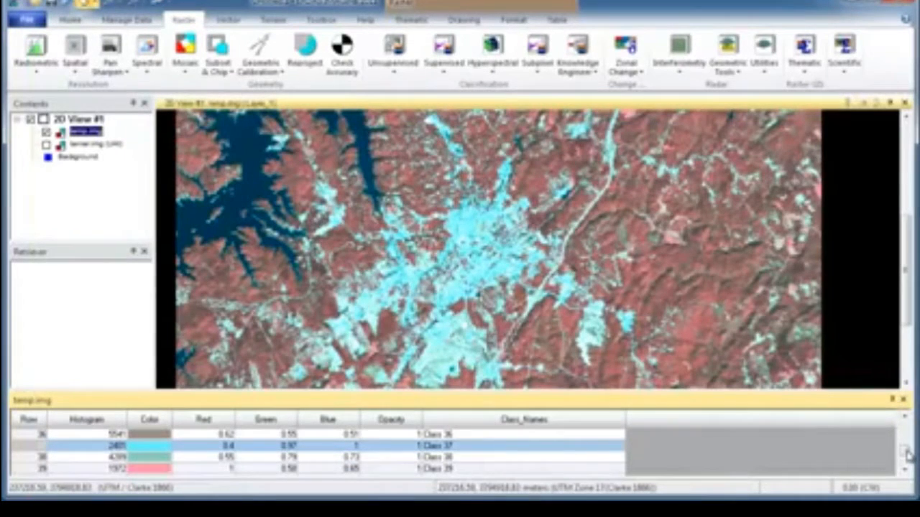
# Select the Class 1 and Class 2 rows together in the attribute table and set their colour to Green
pyautogui.moveTo(907, 455); pyautogui.dragTo(906, 423)
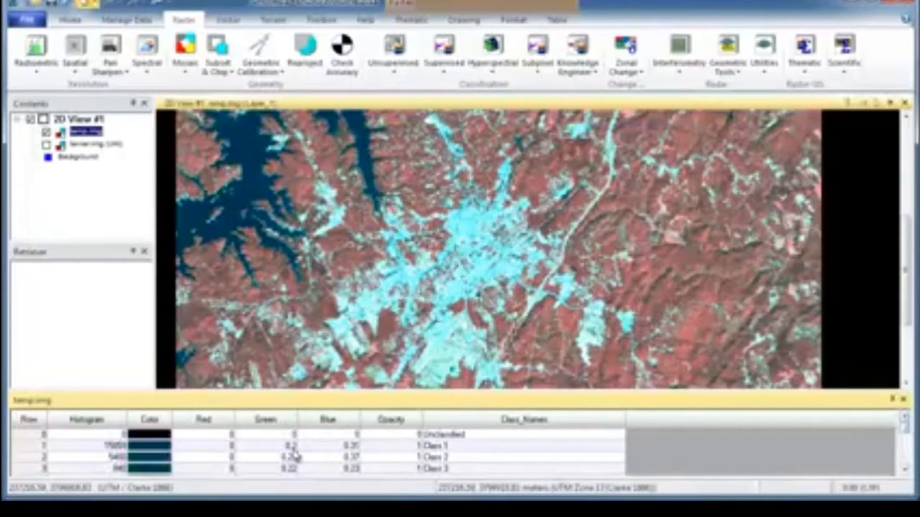
pyautogui.moveTo(29, 446); pyautogui.dragTo(29, 457)
pyautogui.rightClick(28, 463)
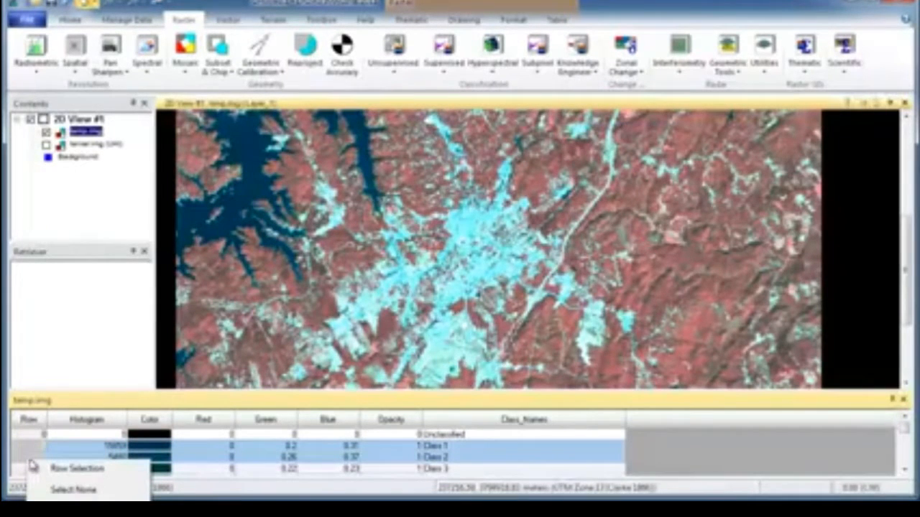
pyautogui.click(161, 446)
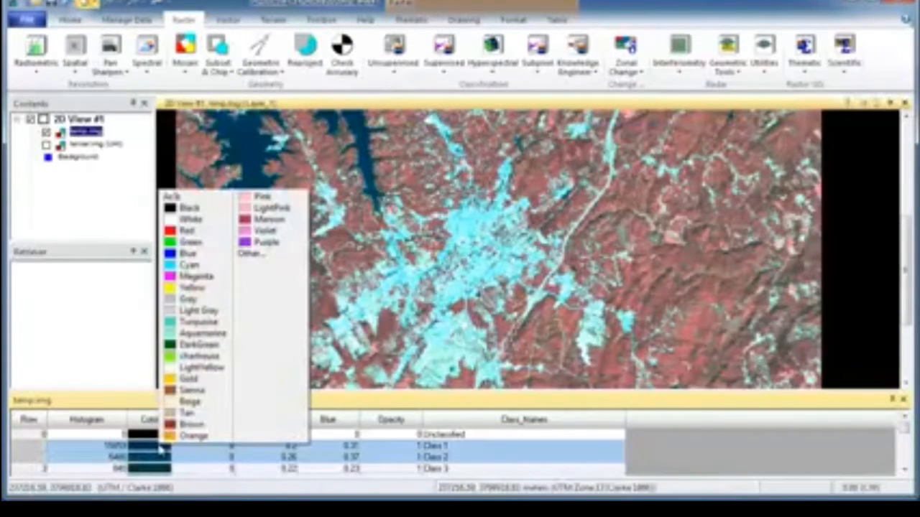
pyautogui.click(182, 244)
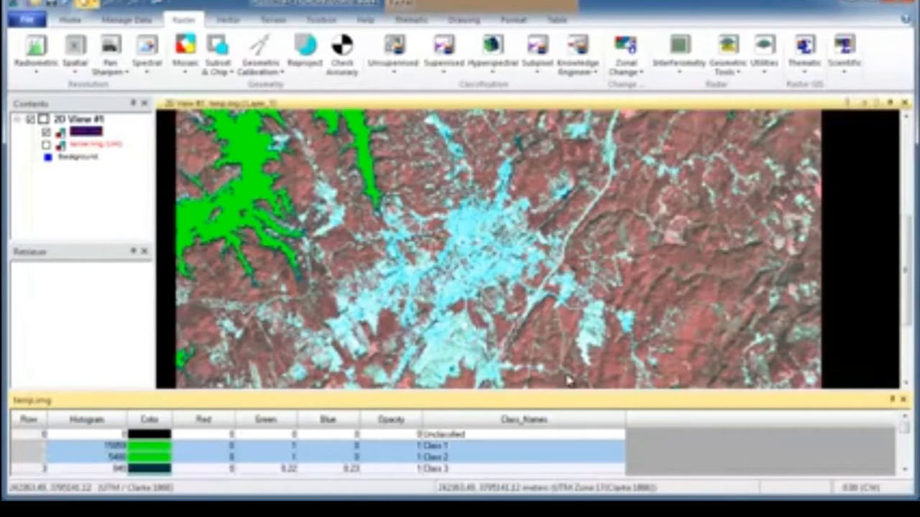
# Check the lake in the view and change the colour of the selected Class 1 and Class 2 rows to Blue
pyautogui.moveTo(904, 259); pyautogui.dragTo(906, 160)
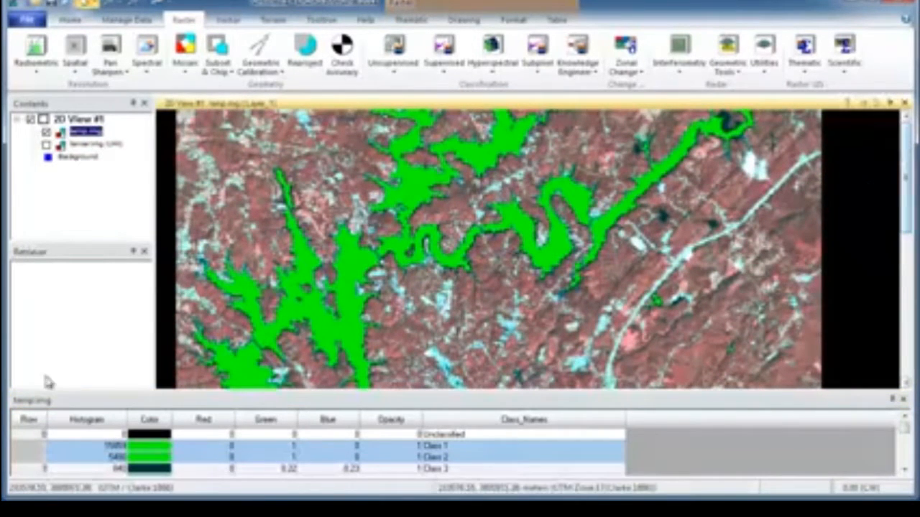
pyautogui.click(147, 455)
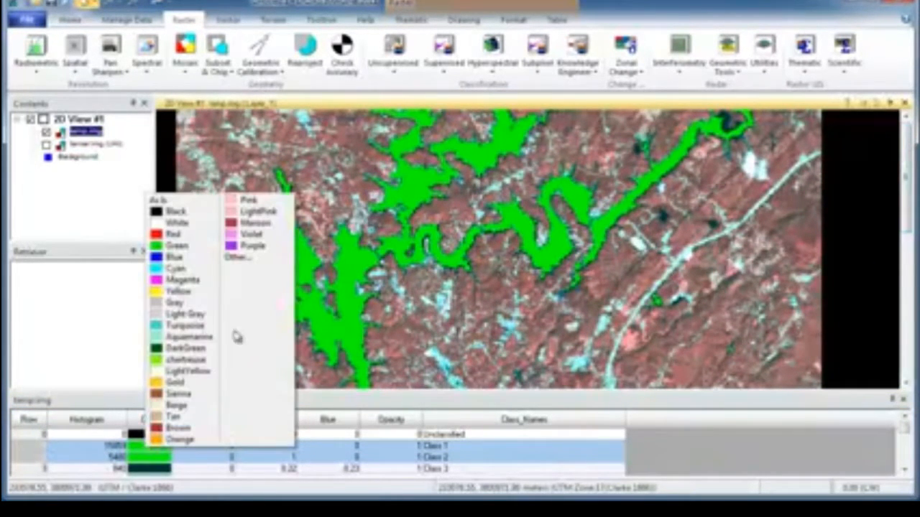
pyautogui.click(201, 263)
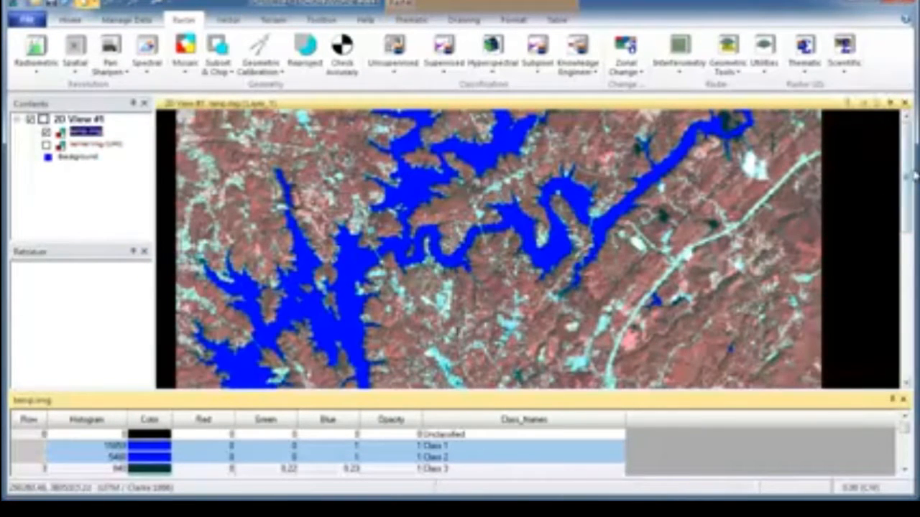
# Try to set the colour of Class 37 to Tan without selecting its row
pyautogui.moveTo(908, 183); pyautogui.dragTo(907, 259)
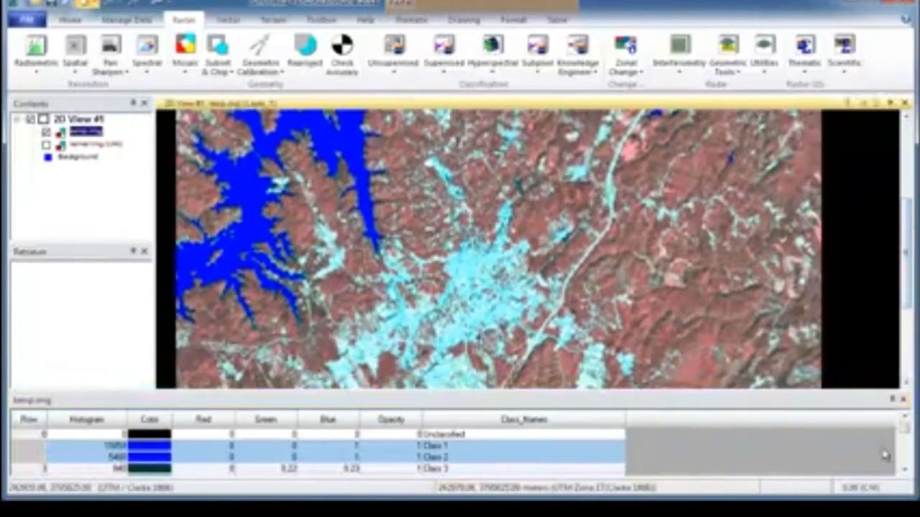
pyautogui.click(907, 471)
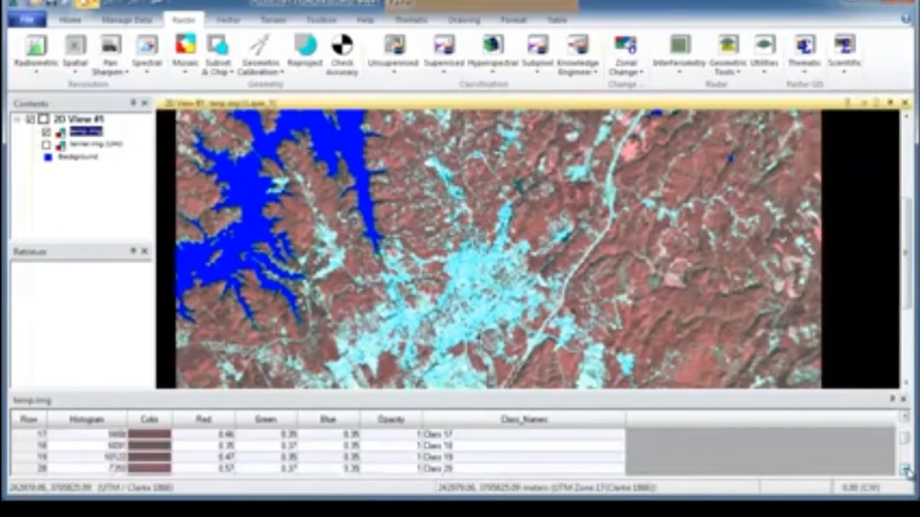
pyautogui.moveTo(906, 471); pyautogui.dragTo(907, 471)
pyautogui.click(167, 448)
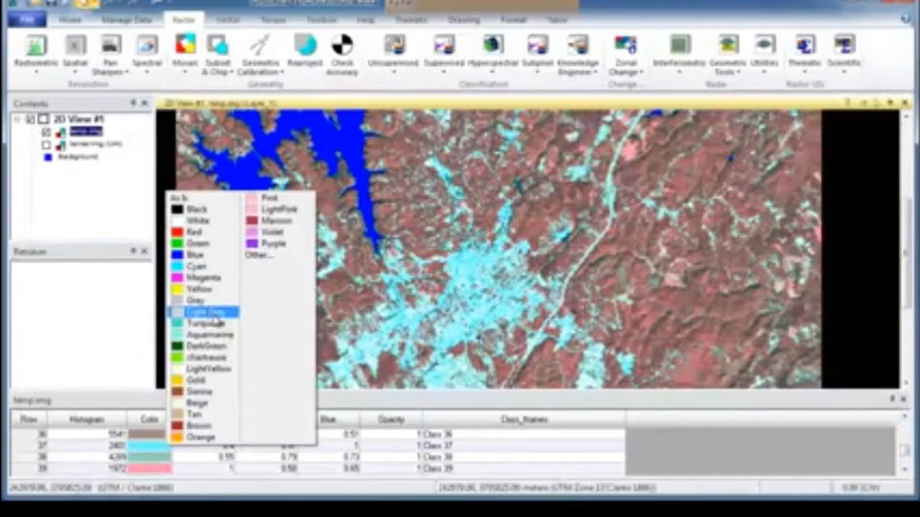
pyautogui.click(198, 414)
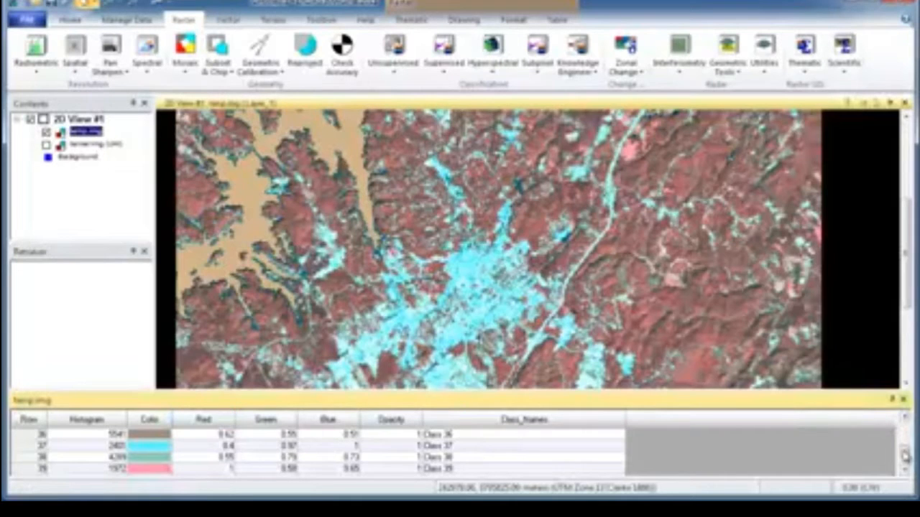
# Set the colour of the selected Class 1 and Class 2 rows back to Blue
pyautogui.moveTo(903, 453); pyautogui.dragTo(904, 423)
pyautogui.click(151, 457)
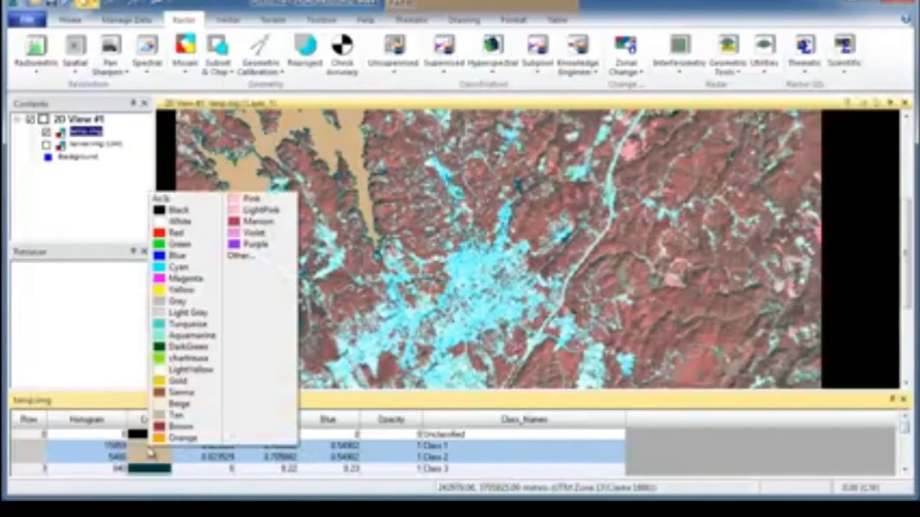
pyautogui.click(180, 256)
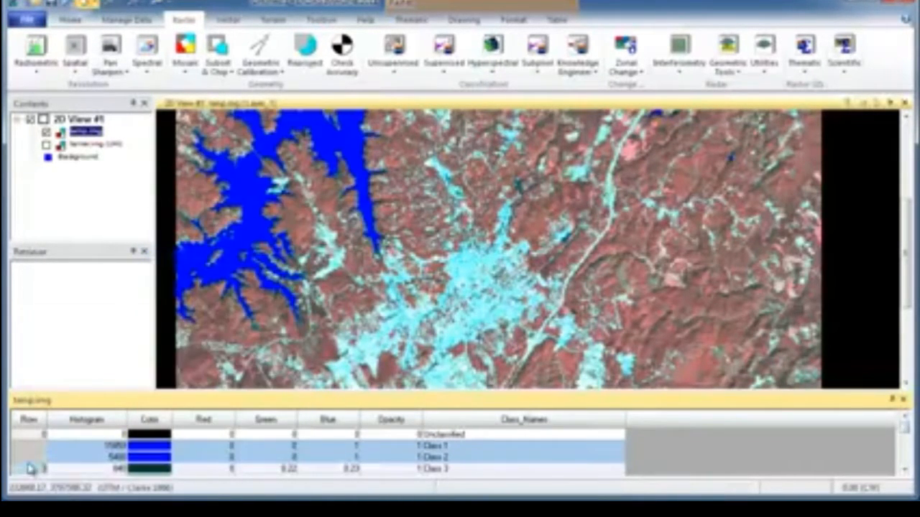
# Select only the Class 37 row in the attribute table and set its colour to Tan
pyautogui.click(82, 469)
pyautogui.click(904, 469)
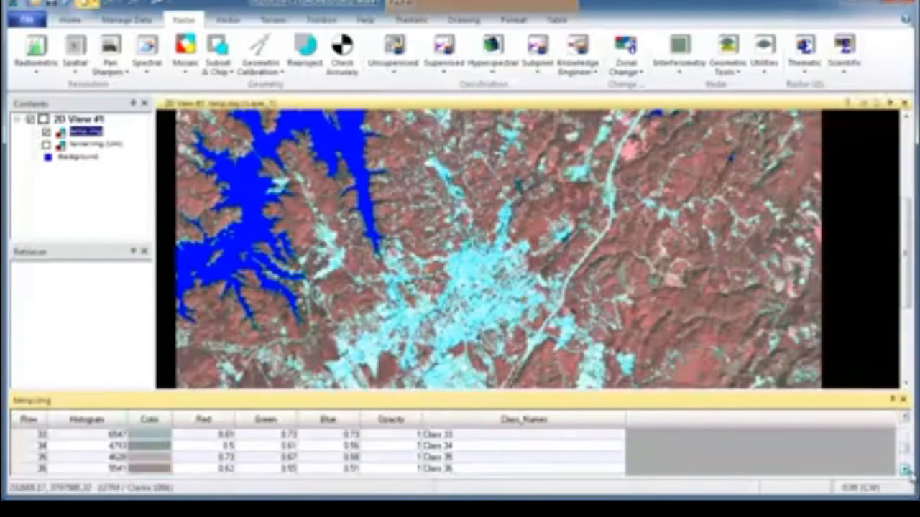
pyautogui.click(42, 458)
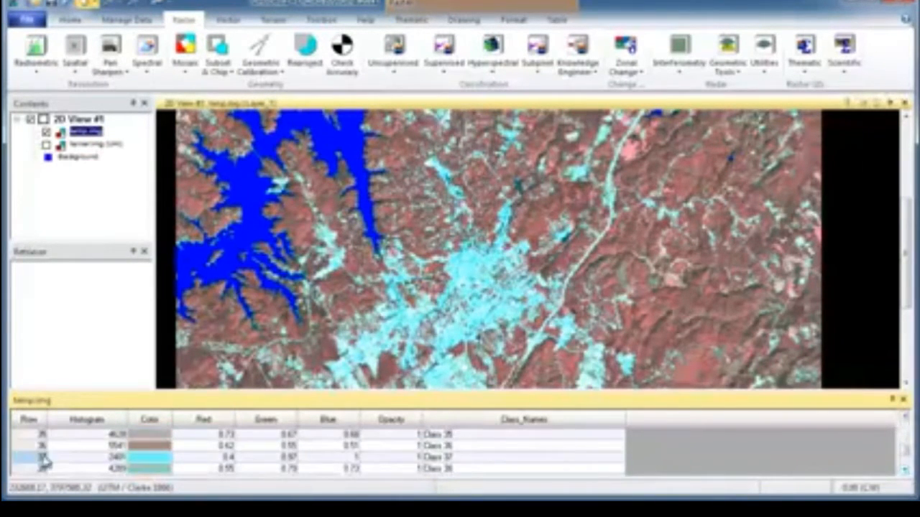
pyautogui.click(149, 458)
pyautogui.click(189, 425)
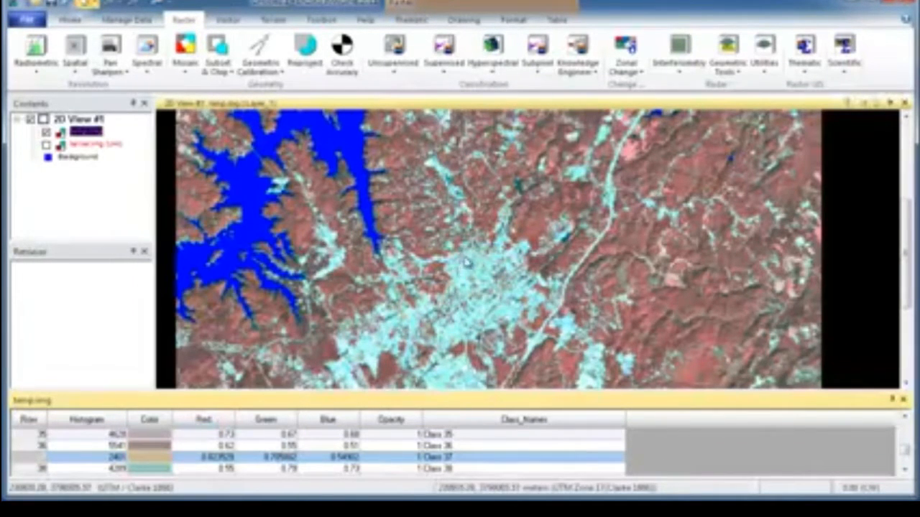
# Select the Class 40 row and set its colour to Tan
pyautogui.click(904, 470)
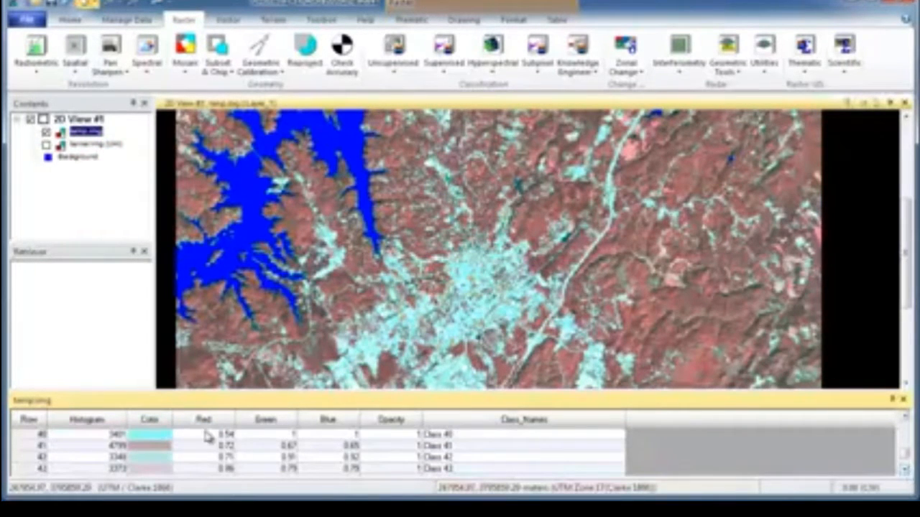
pyautogui.click(29, 435)
pyautogui.click(137, 436)
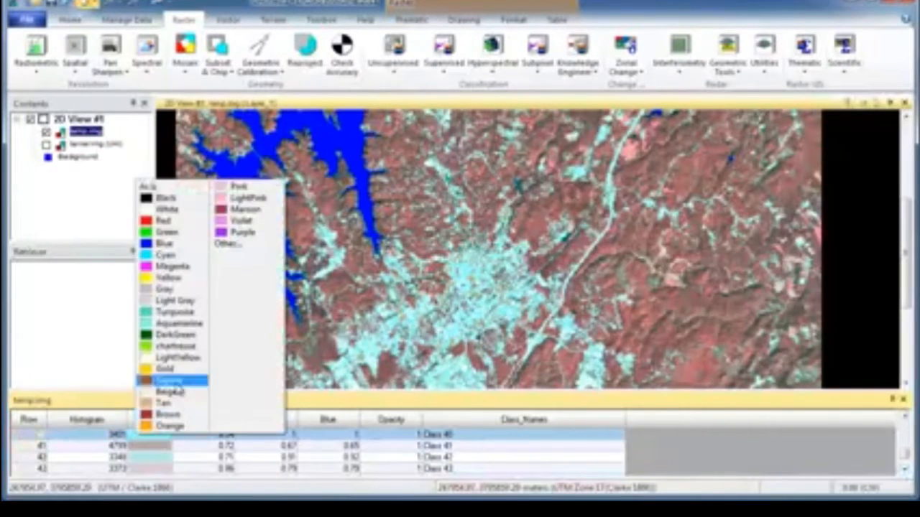
pyautogui.click(172, 403)
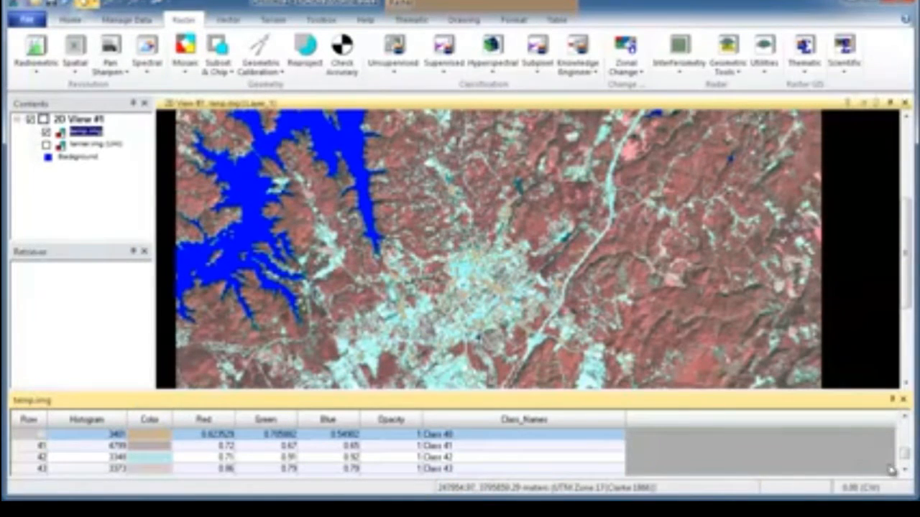
# Select the Class 44 row and set its colour to Tan
pyautogui.scroll(-5, 904, 470)
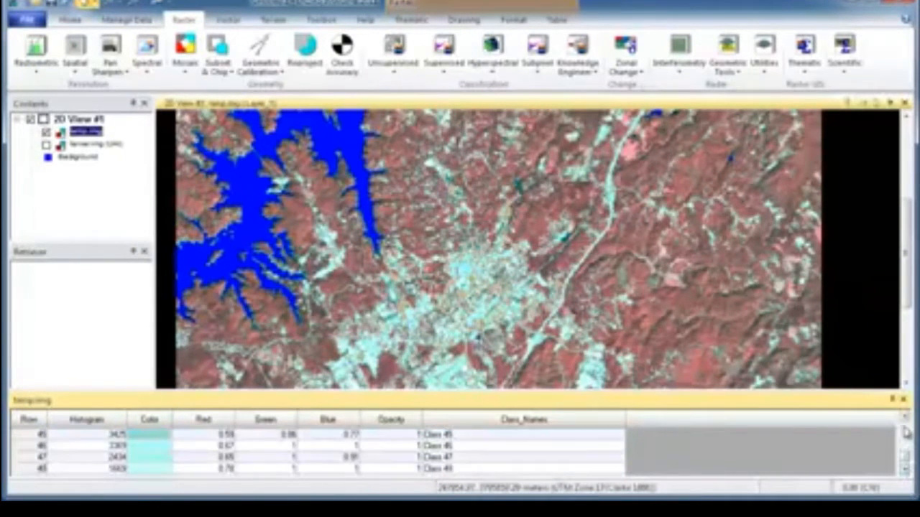
pyautogui.scroll(1, 905, 431)
pyautogui.click(30, 435)
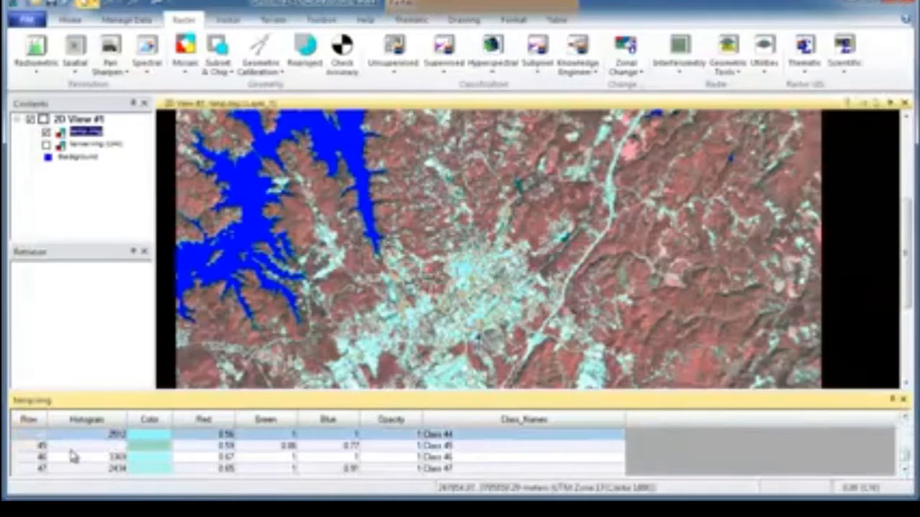
pyautogui.click(36, 457)
pyautogui.click(31, 436)
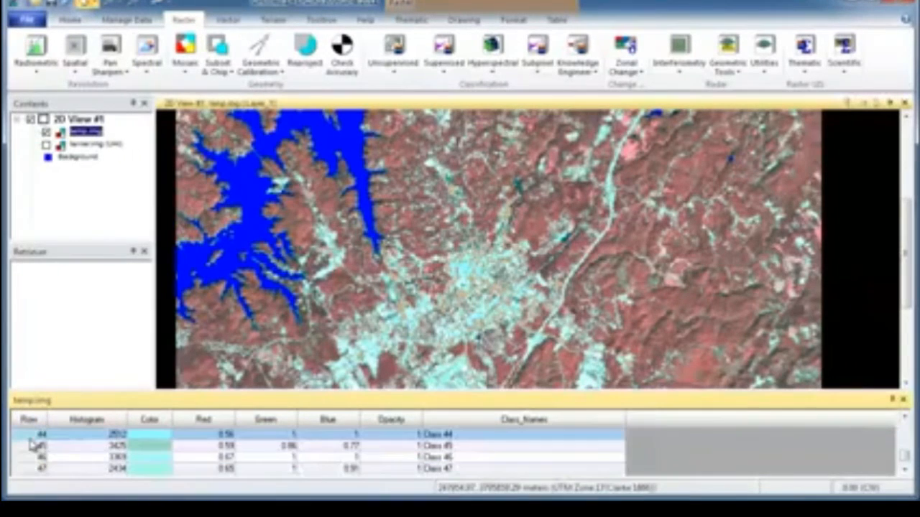
pyautogui.click(142, 442)
pyautogui.click(184, 403)
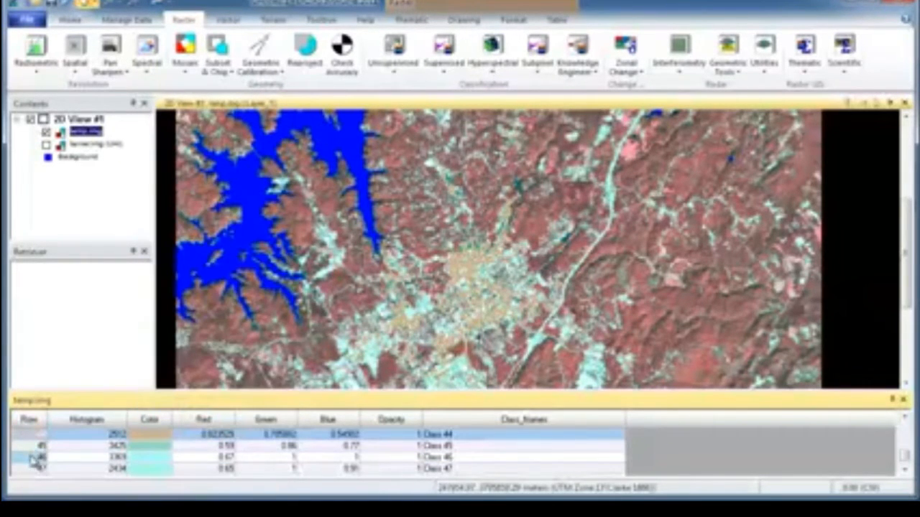
# Select the Class 46 row and set its colour to Tan
pyautogui.click(34, 458)
pyautogui.click(146, 458)
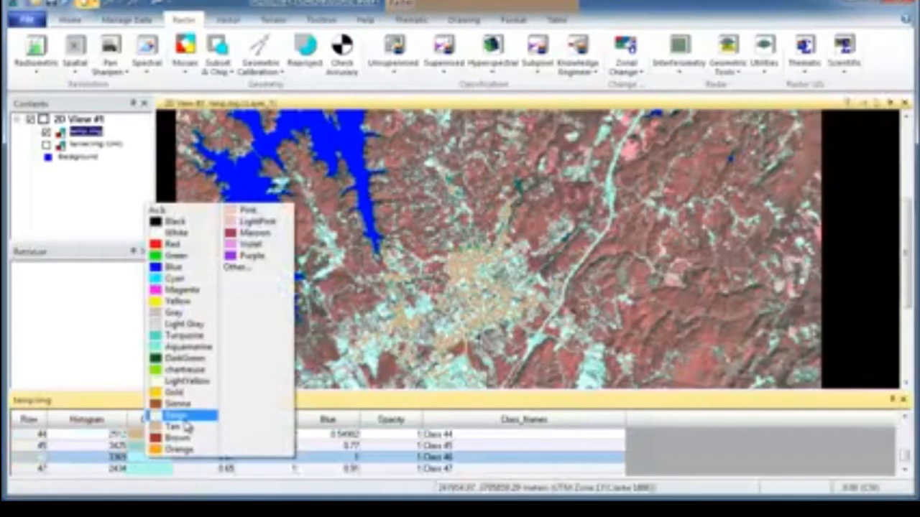
pyautogui.click(184, 430)
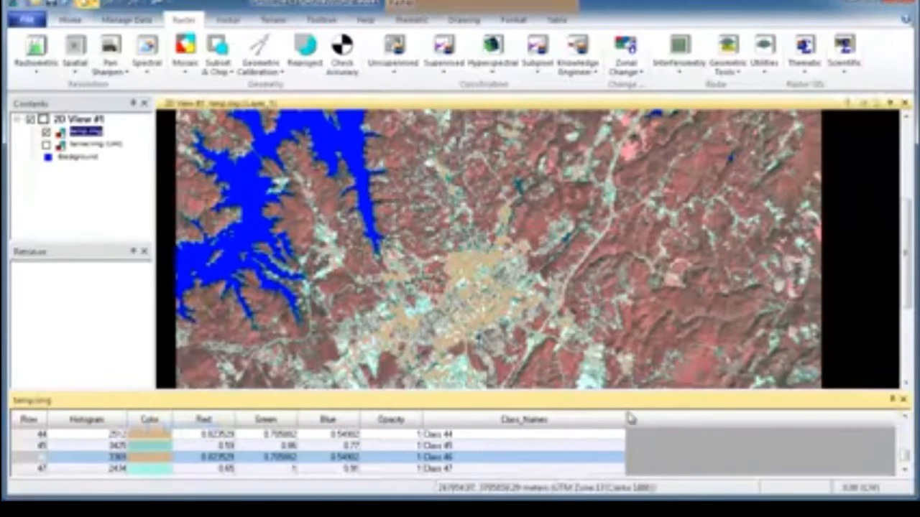
# Select the Class 47 to Class 49 rows together, set their colour to Tan and review the recoloured map
pyautogui.click(905, 470)
pyautogui.click(905, 470)
pyautogui.click(905, 471)
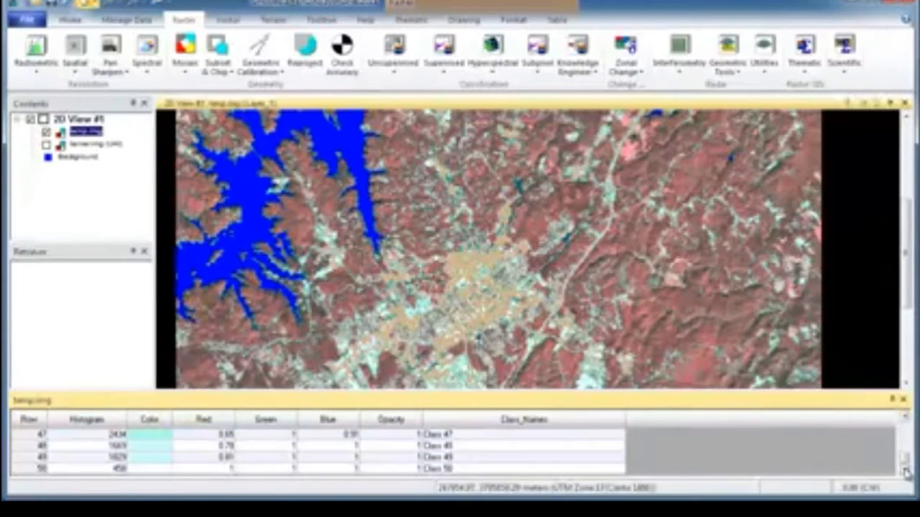
pyautogui.click(905, 416)
pyautogui.click(27, 447)
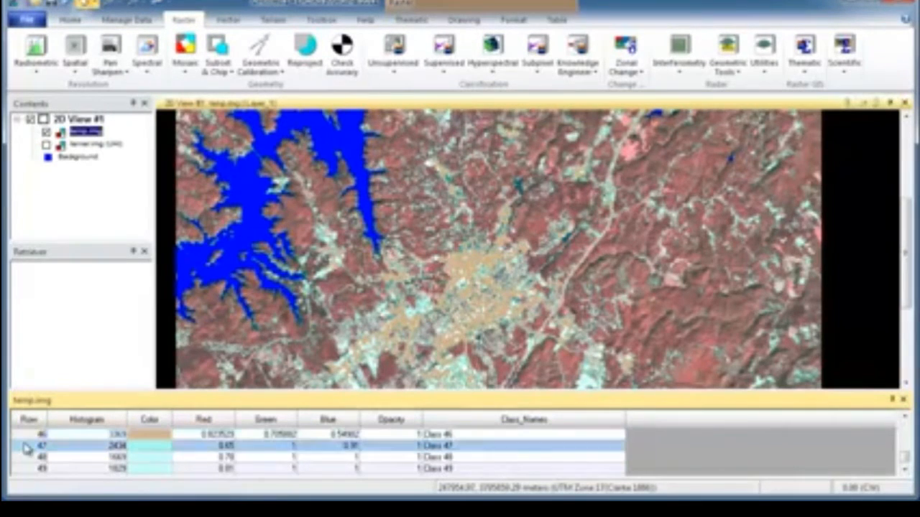
pyautogui.moveTo(27, 446); pyautogui.dragTo(26, 480)
pyautogui.click(146, 452)
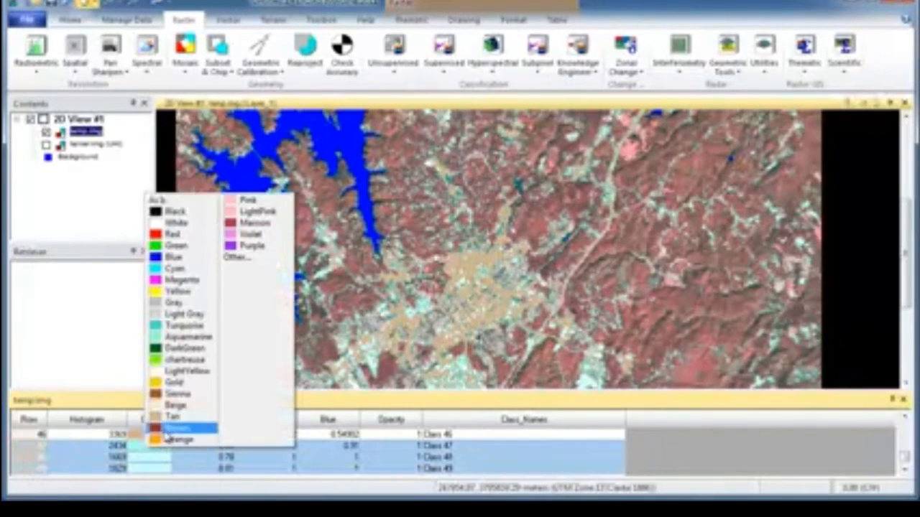
pyautogui.click(166, 424)
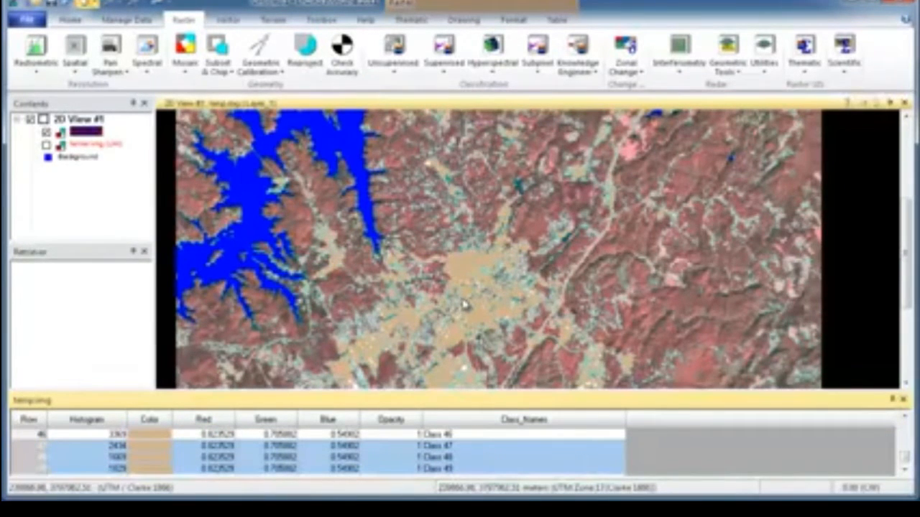
pyautogui.moveTo(905, 258); pyautogui.dragTo(910, 142)
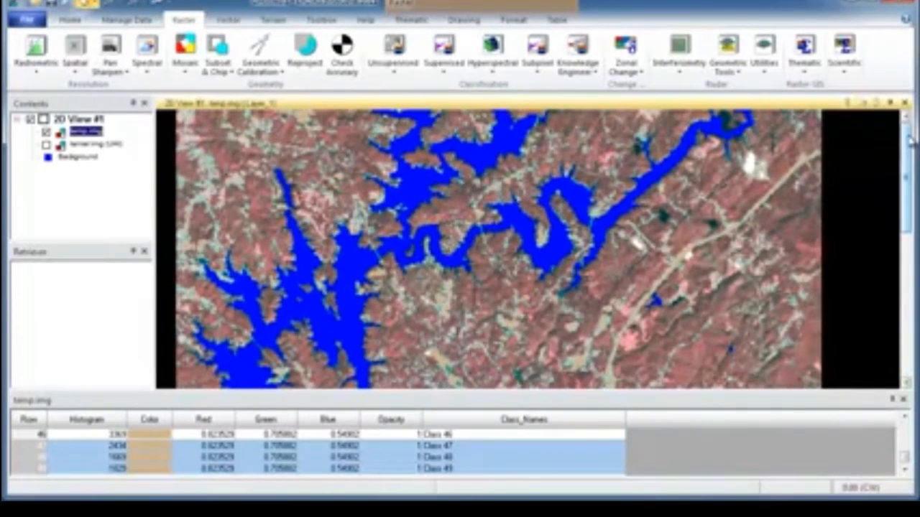